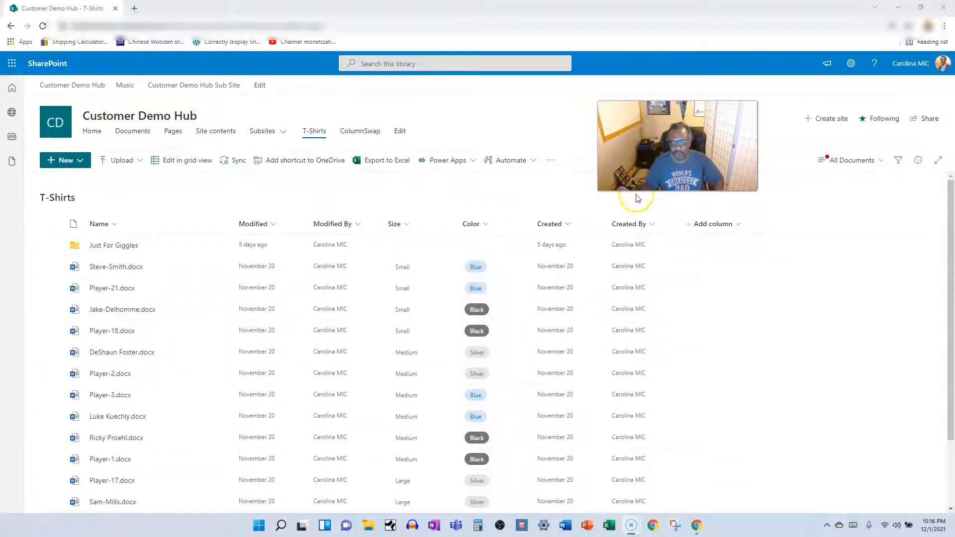
Step: Open the versioning settings of the T-Shirts document library
click(851, 67)
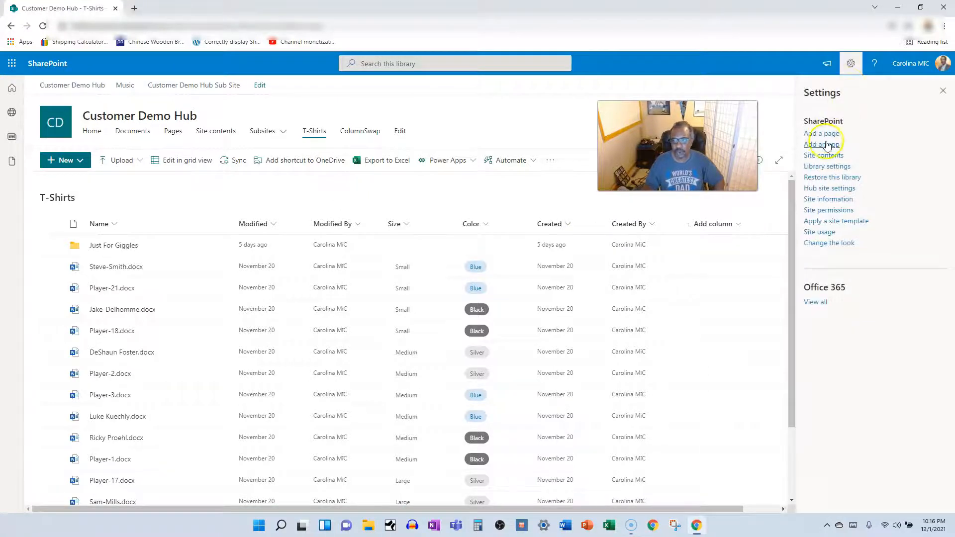
click(813, 168)
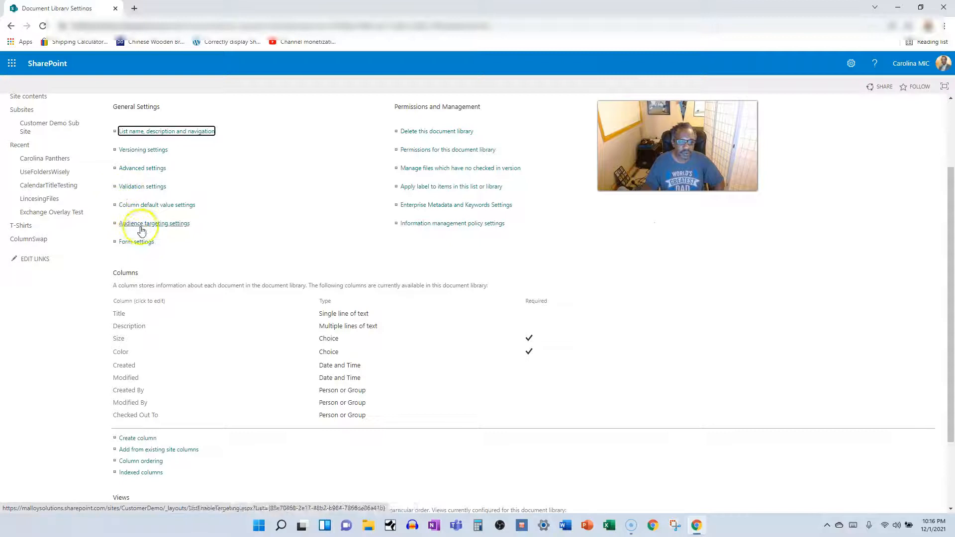
click(134, 151)
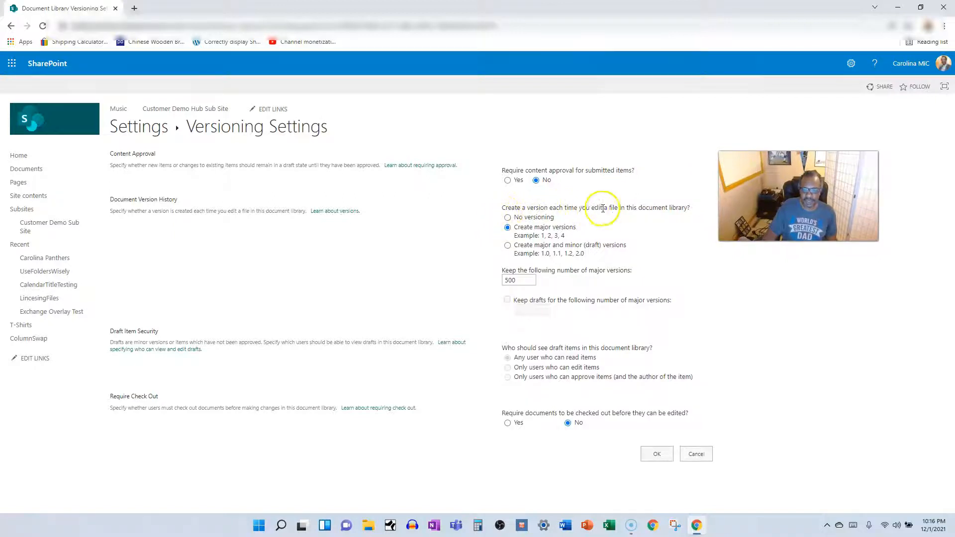
Step: Set the library to create major versions and keep 500 major versions
click(508, 217)
click(508, 226)
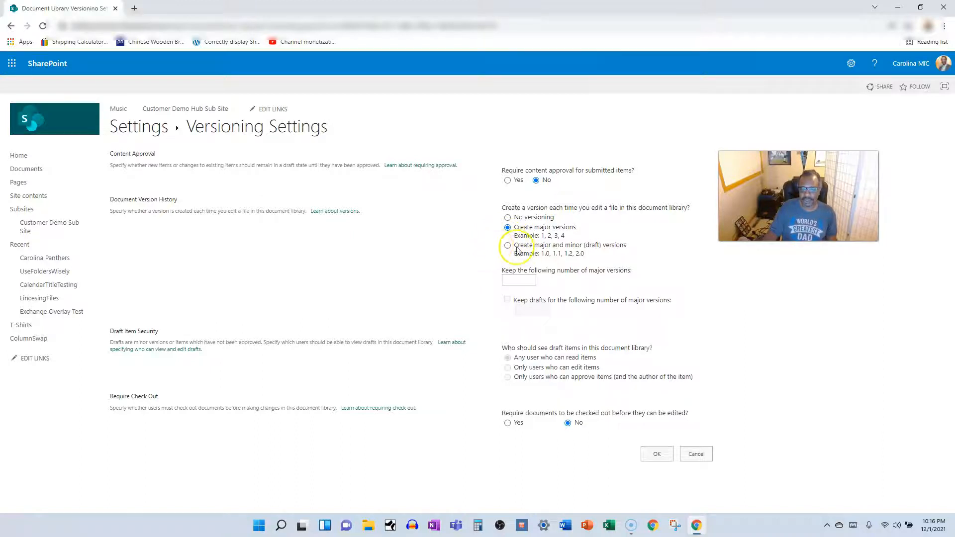
drag(539, 253, 548, 246)
click(593, 255)
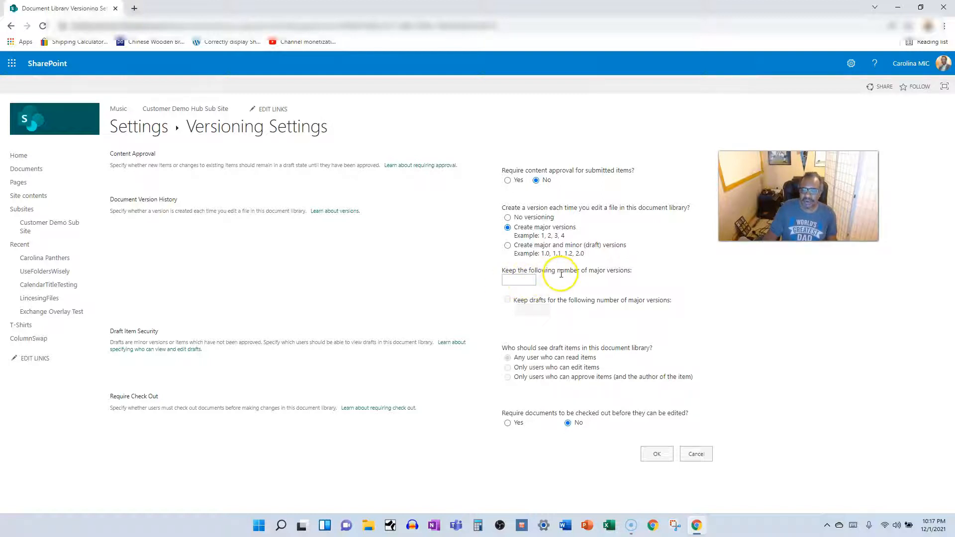
click(517, 280)
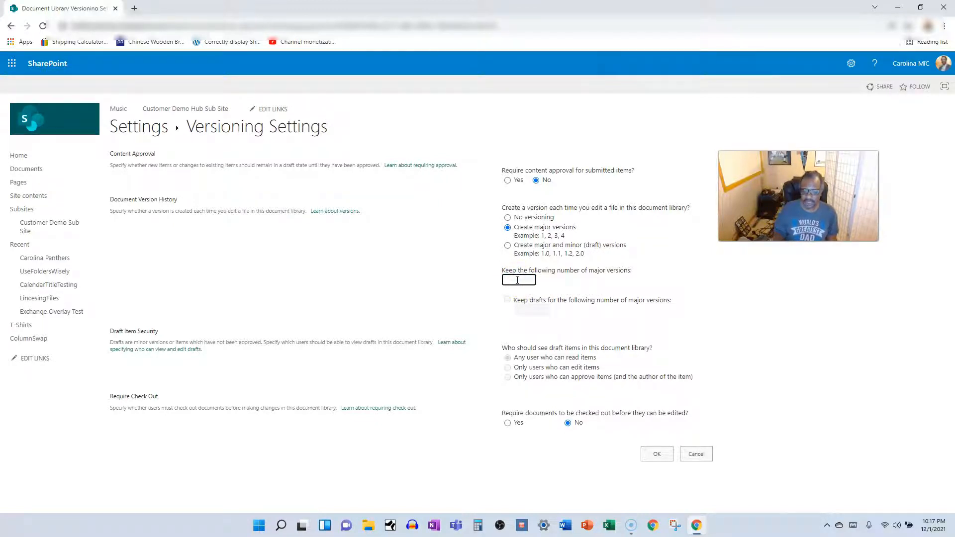
text(500)
click(479, 303)
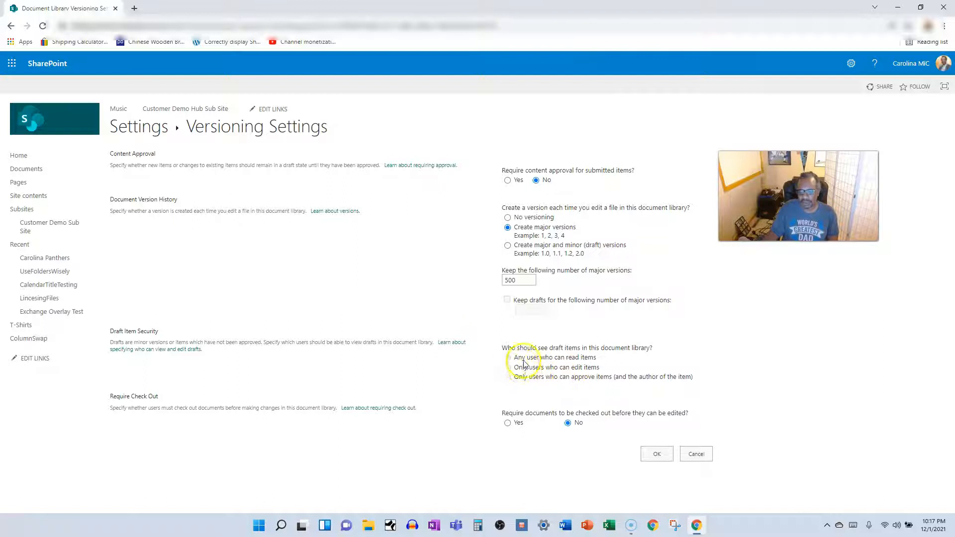
click(508, 245)
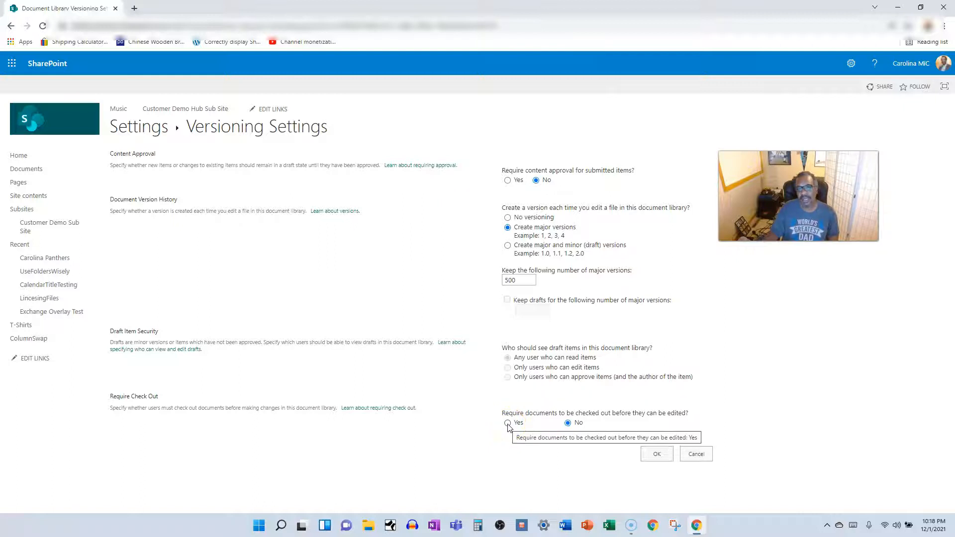
Step: Save the versioning settings with required check-out left at No, and return to the T-Shirts library
click(529, 422)
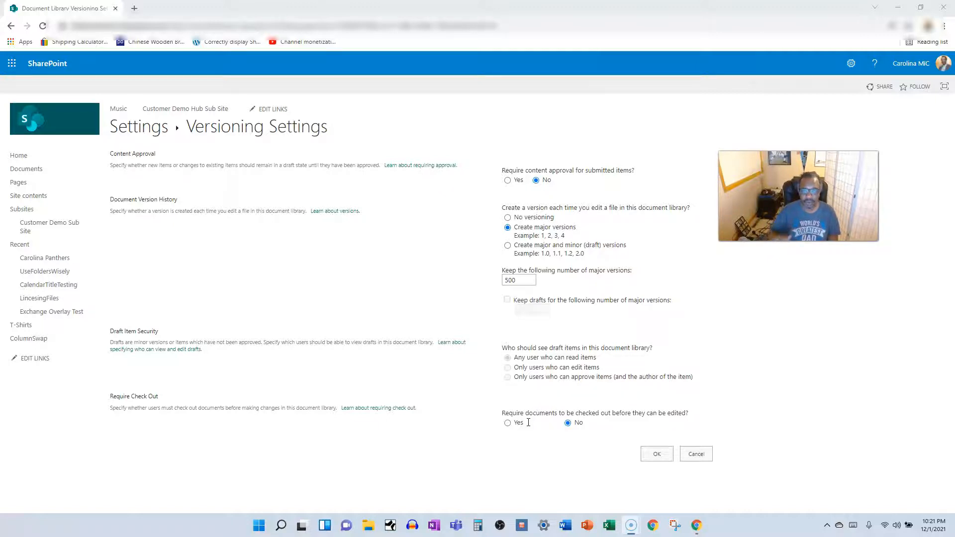
click(656, 453)
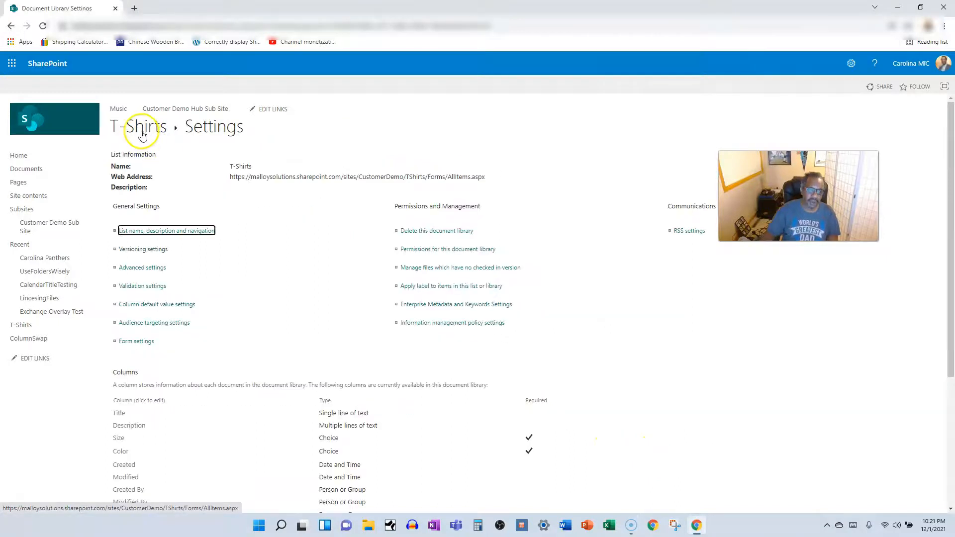
click(142, 130)
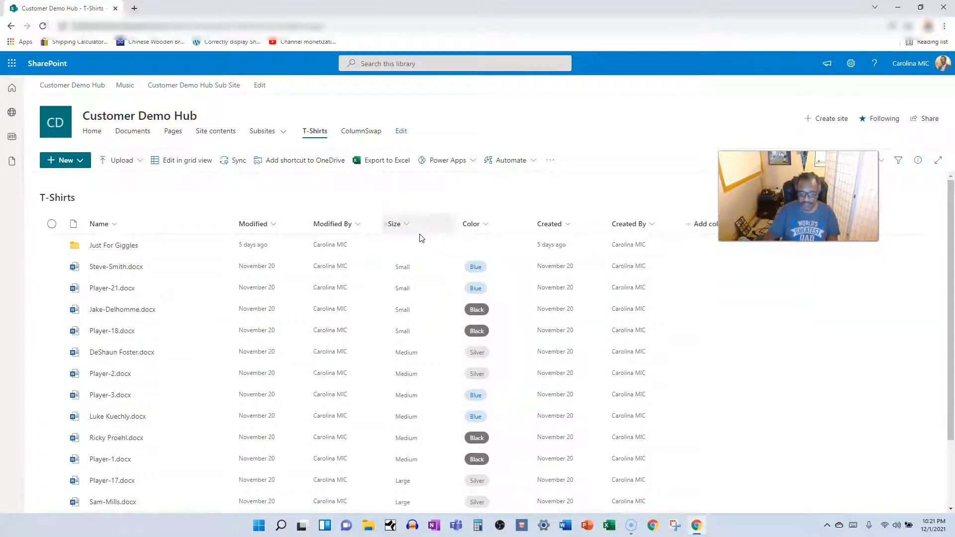
Step: Look through the show/hide columns list of the T-Shirts view for a Version column, and close it without changes
mouse_move(457, 226)
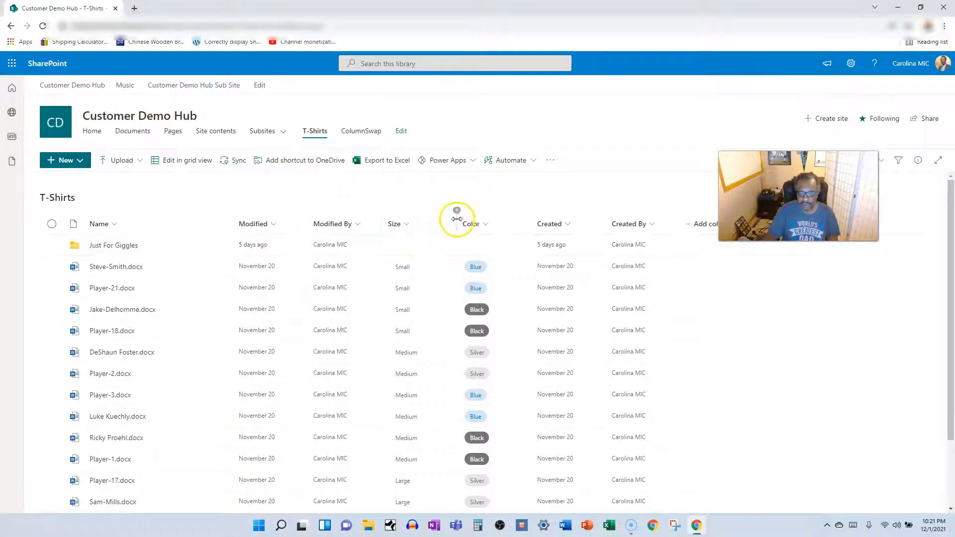
click(457, 211)
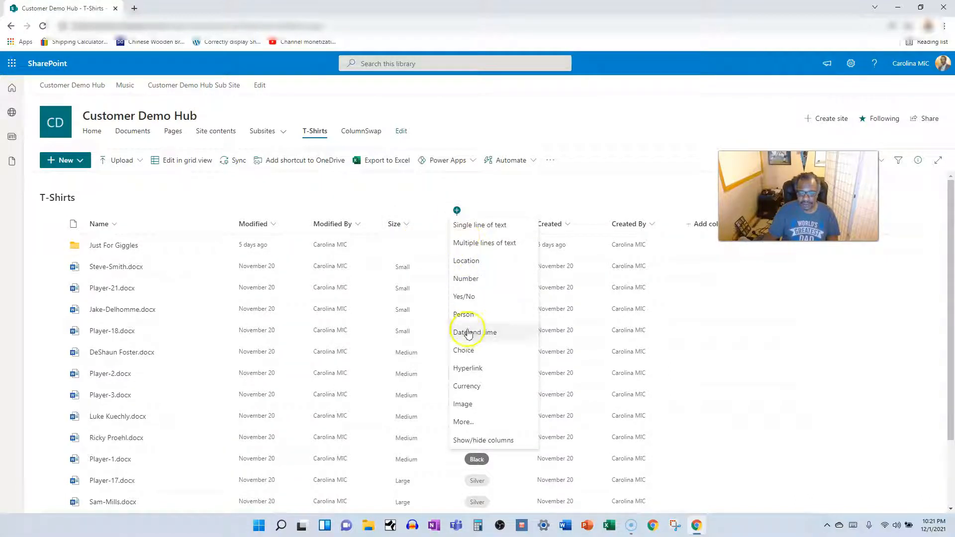
click(468, 378)
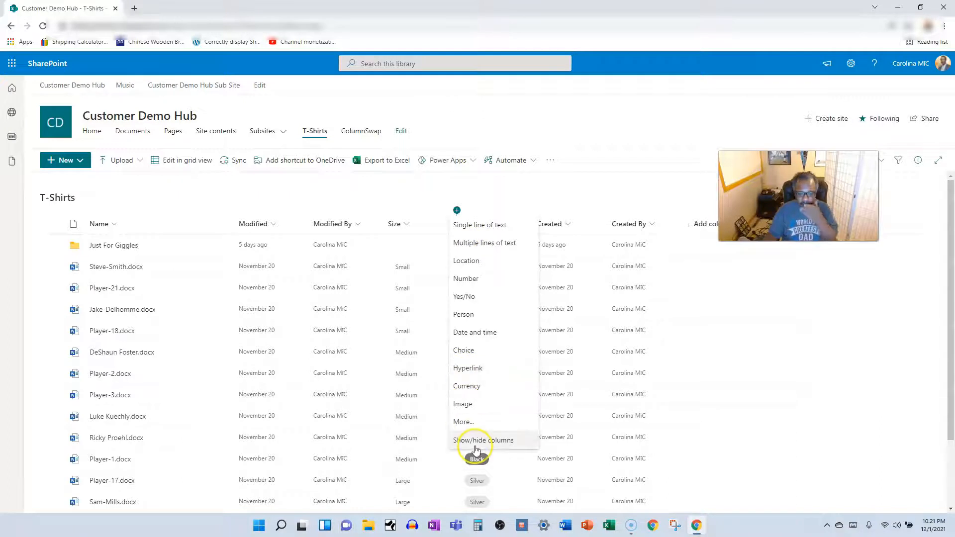
click(476, 442)
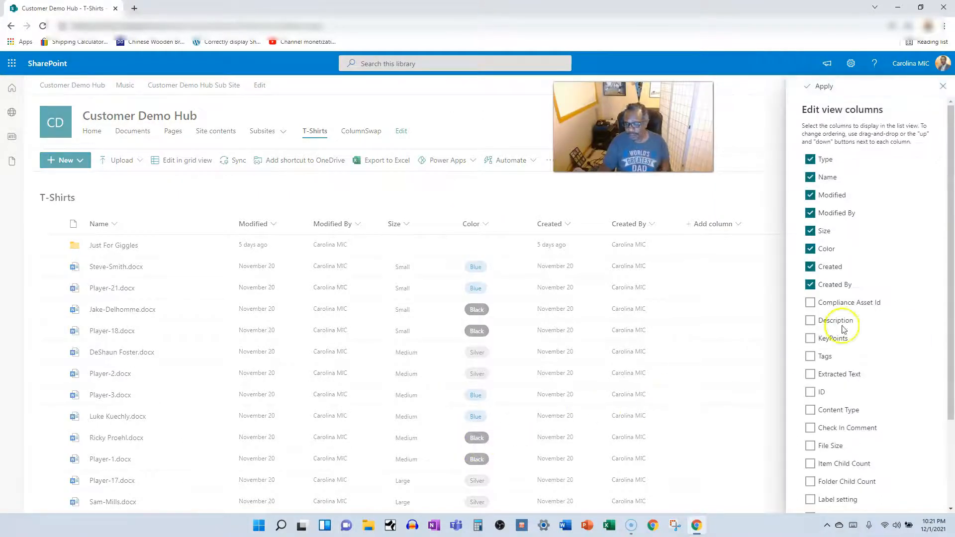
scroll(860, 321, down, 2)
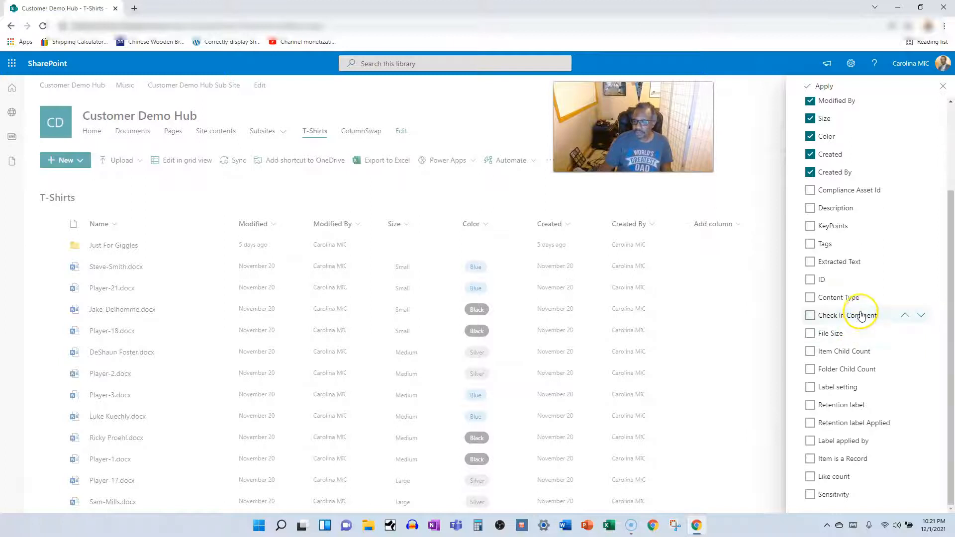
scroll(860, 319, up, 3)
scroll(861, 315, down, 2)
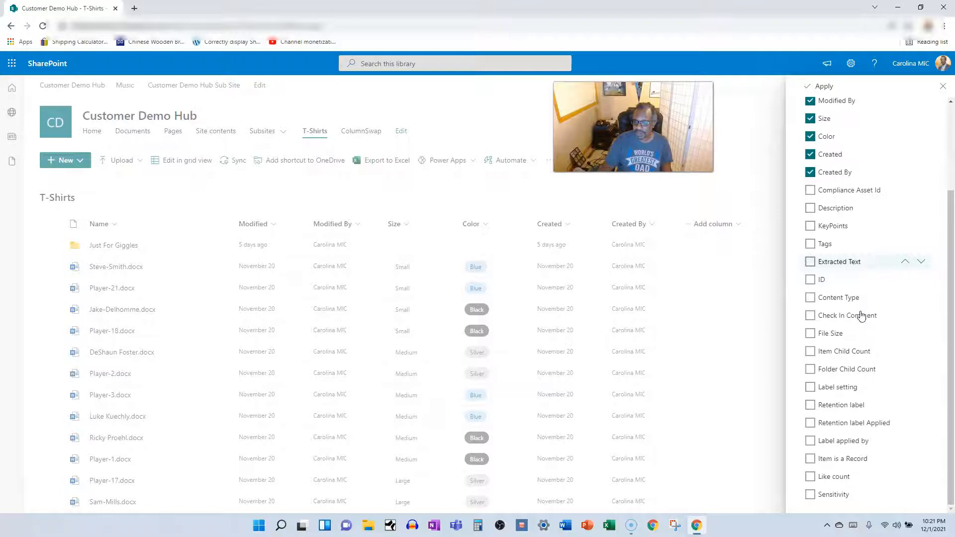
scroll(840, 450, up, 2)
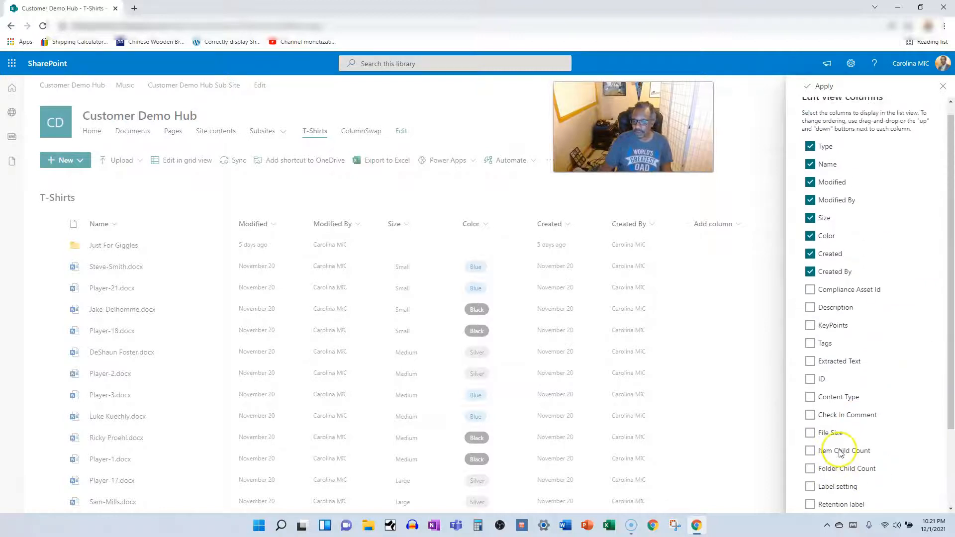
scroll(837, 294, down, 1)
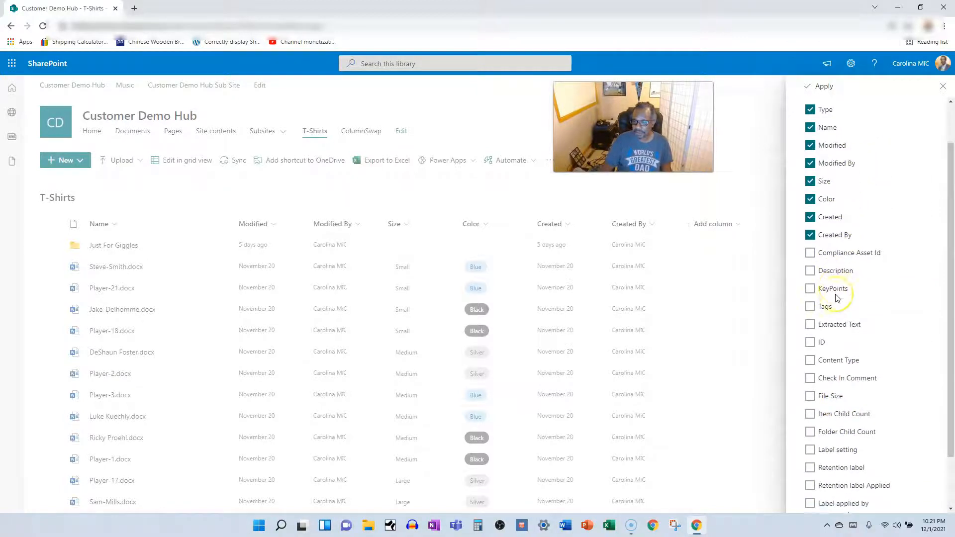
scroll(837, 297, down, 2)
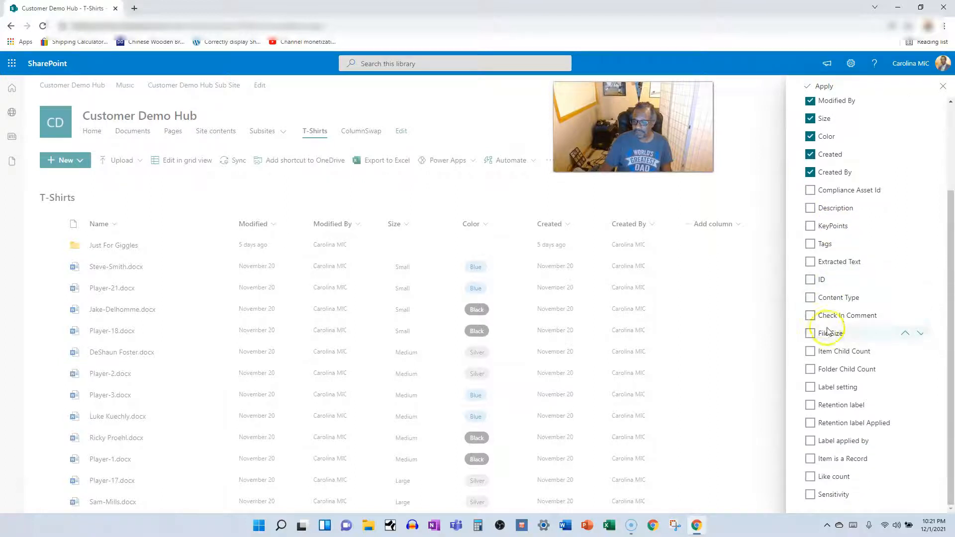
click(944, 88)
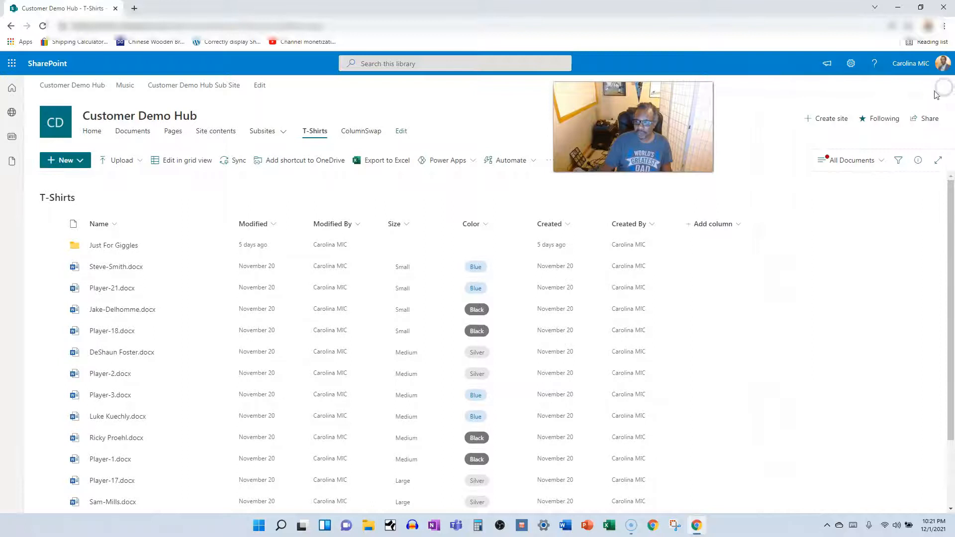
Step: Edit the All Documents view to display the Version column at position 3, and save the view
click(853, 160)
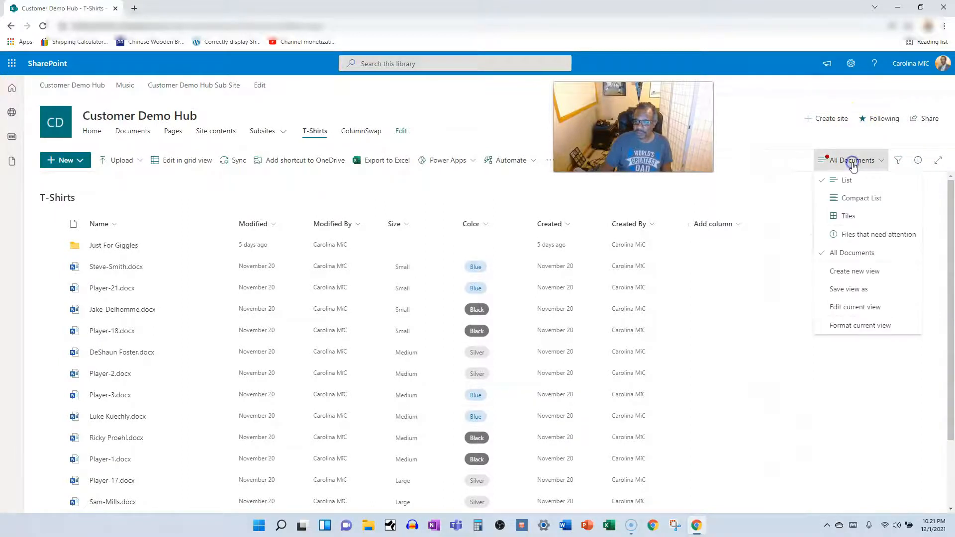
click(846, 307)
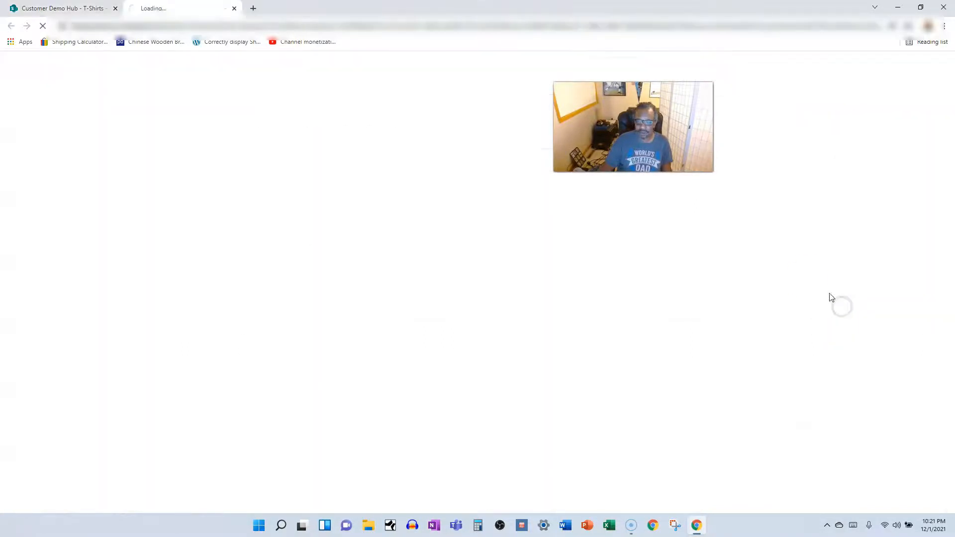
scroll(394, 273, down, 10)
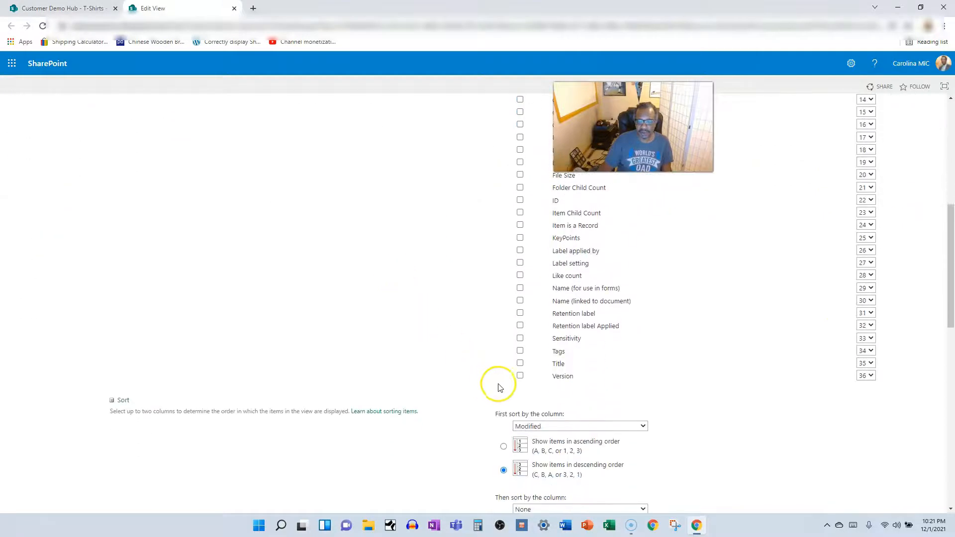
click(520, 376)
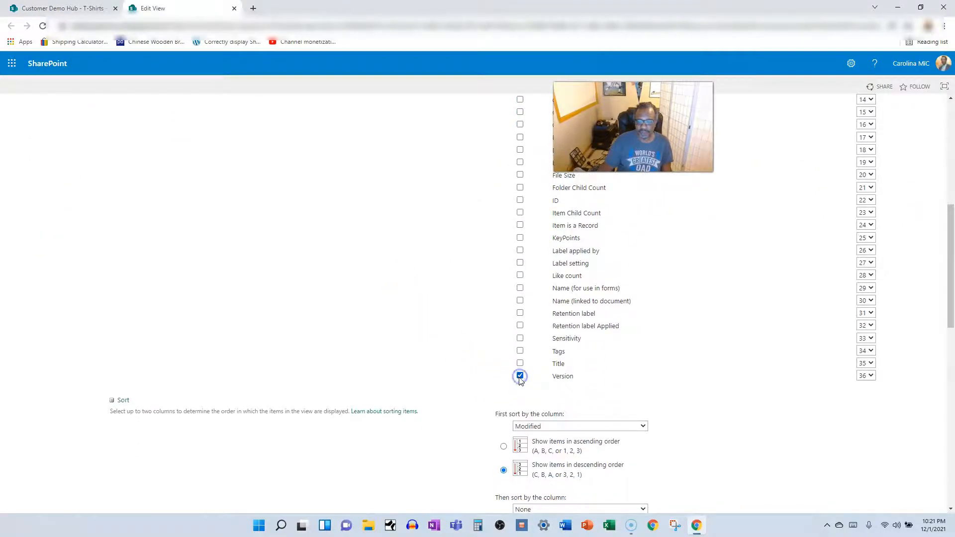
click(868, 377)
drag(872, 315, 879, 244)
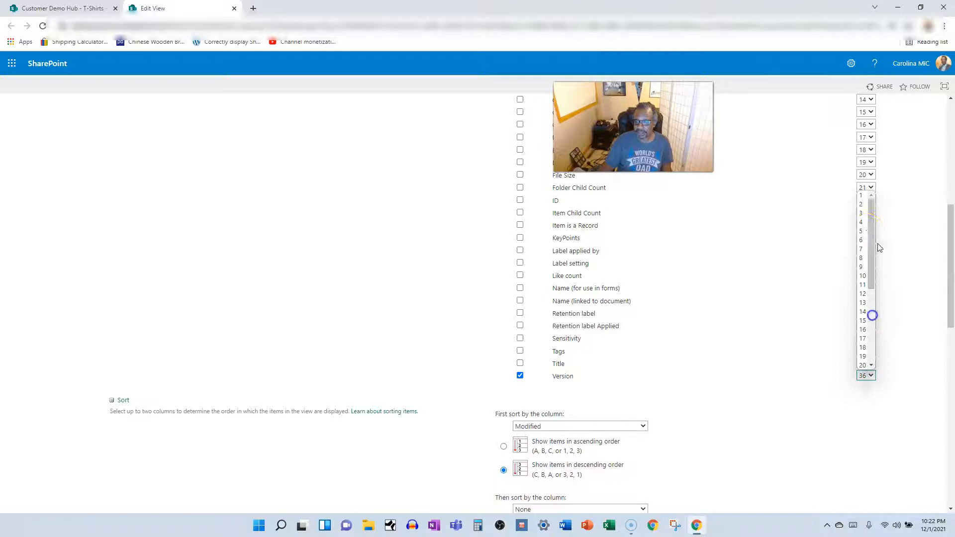
click(861, 213)
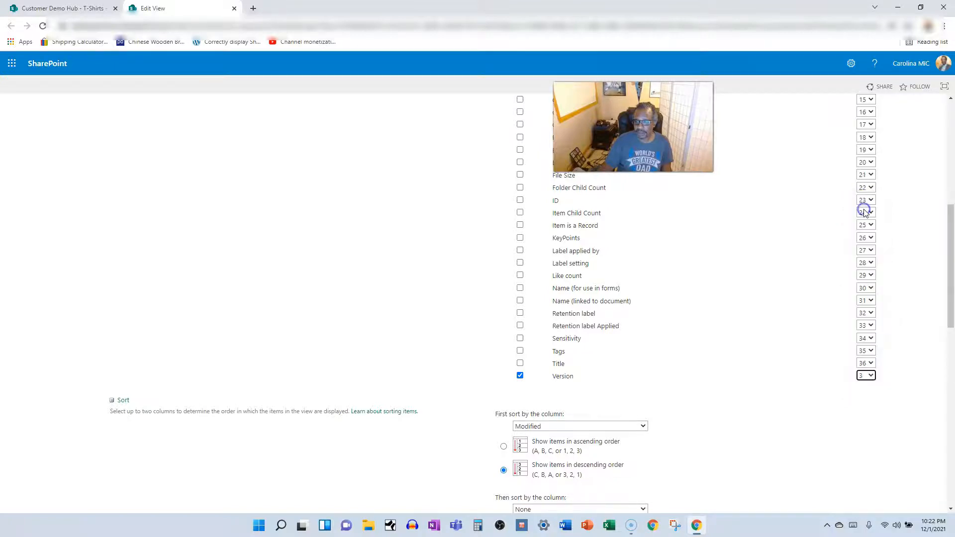
scroll(767, 408, down, 15)
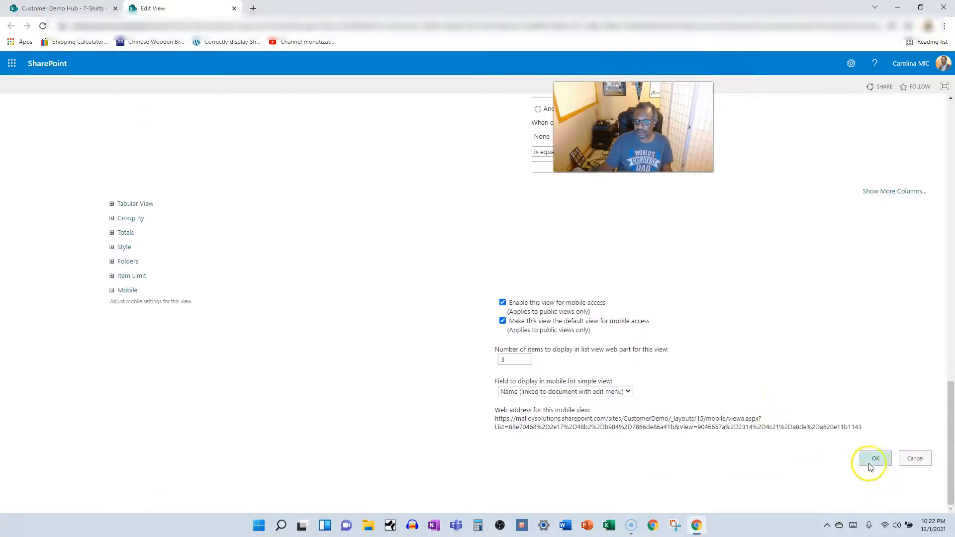
click(873, 457)
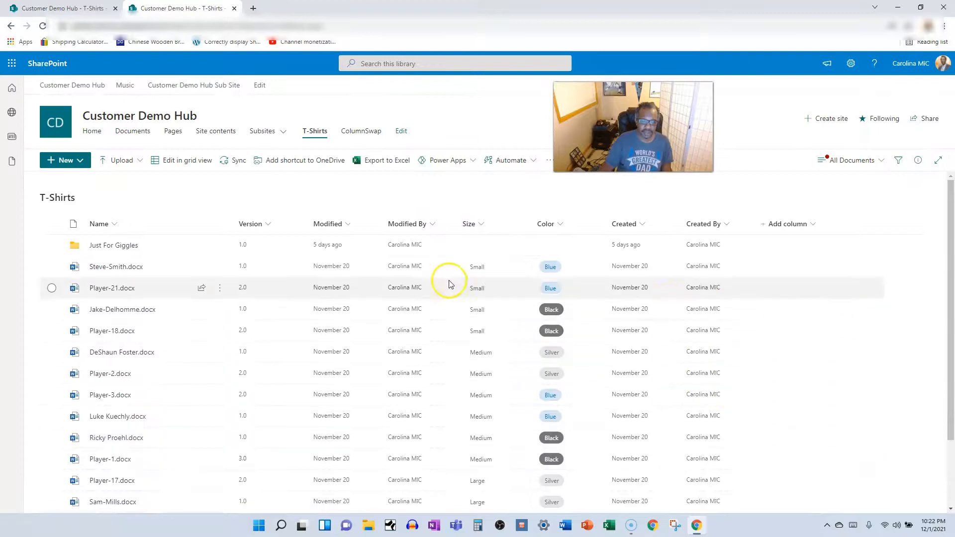
Step: Move the Version column between Modified By and Size, and review the files' version numbers
mouse_move(251, 225)
mouse_down()
mouse_move(417, 234)
mouse_move(446, 225)
mouse_up()
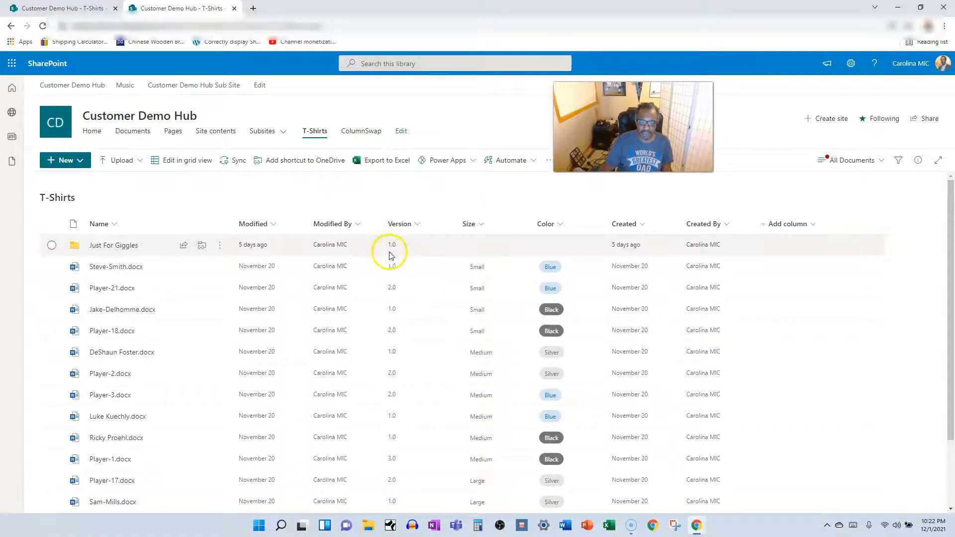
scroll(391, 345, down, 1)
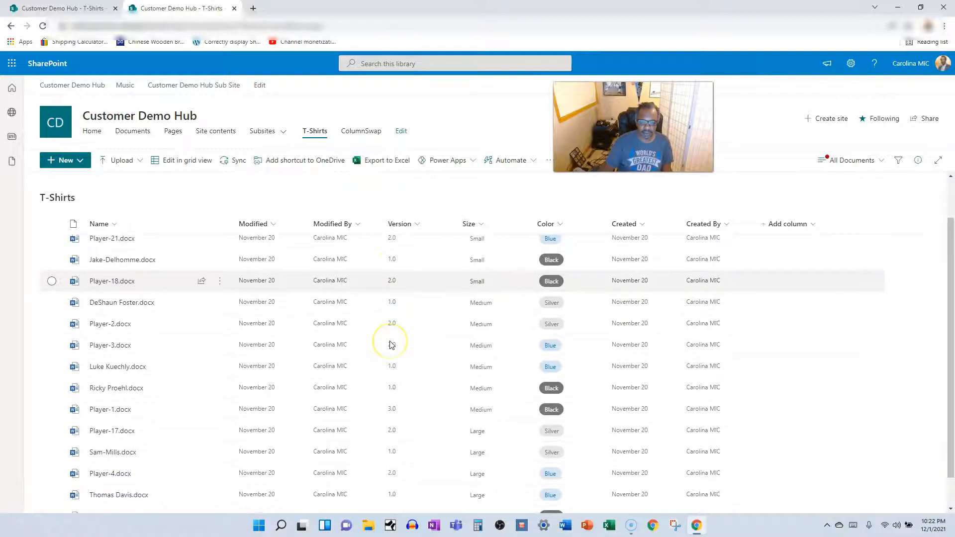
scroll(390, 341, up, 1)
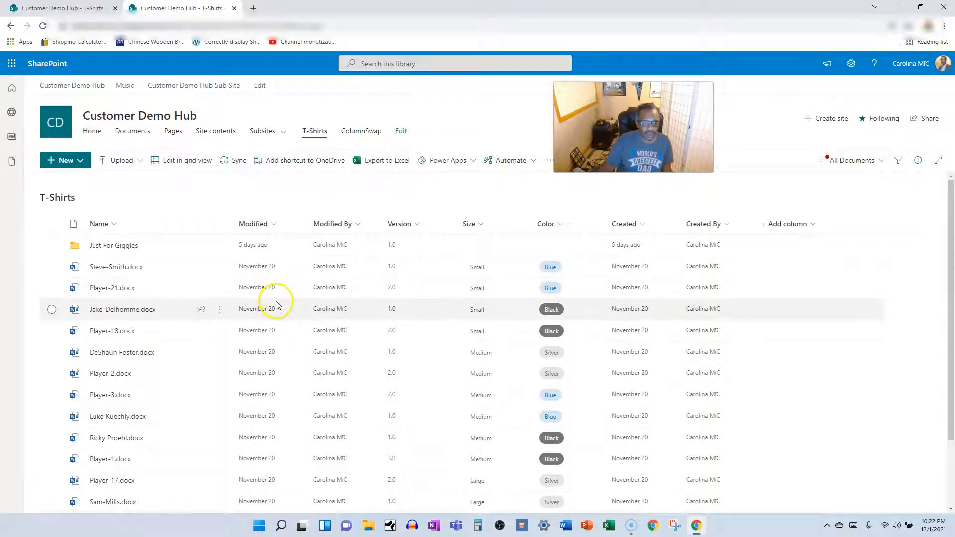
click(113, 272)
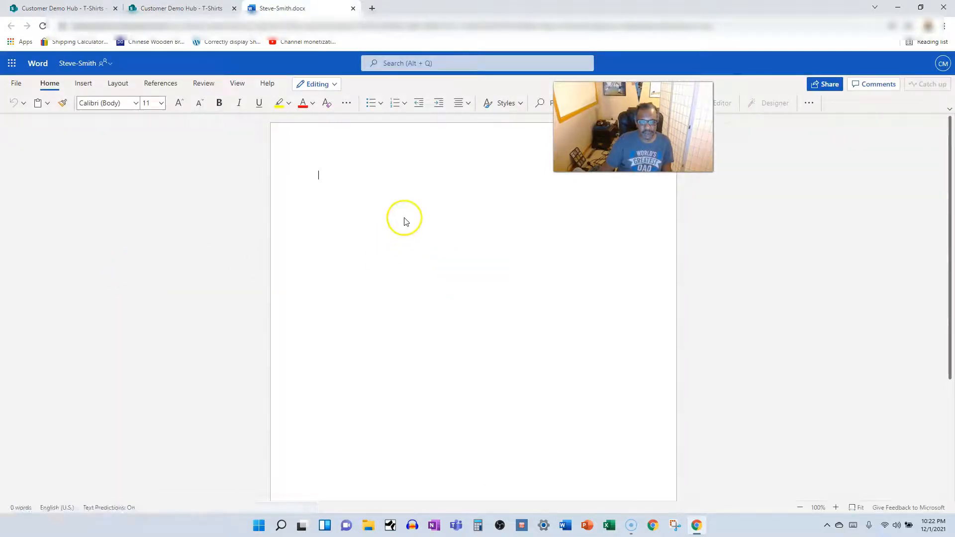
text(gfgfdgfdgdfgfd)
key(Return)
text(gdfg)
key(Return)
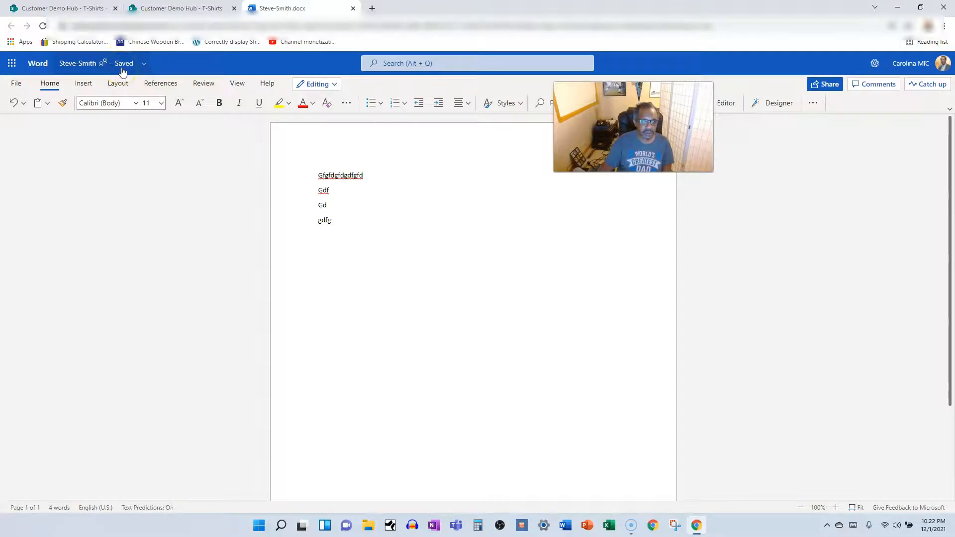
click(355, 8)
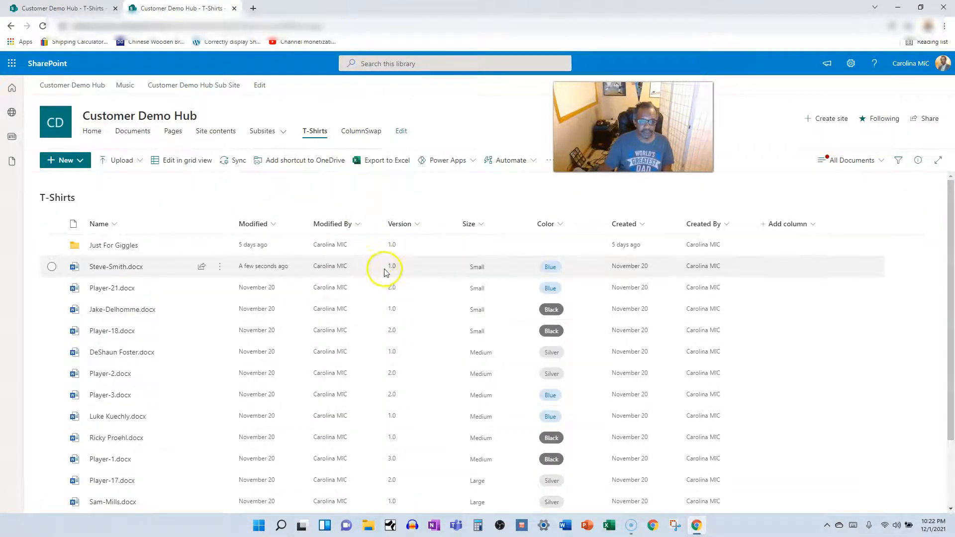
click(42, 26)
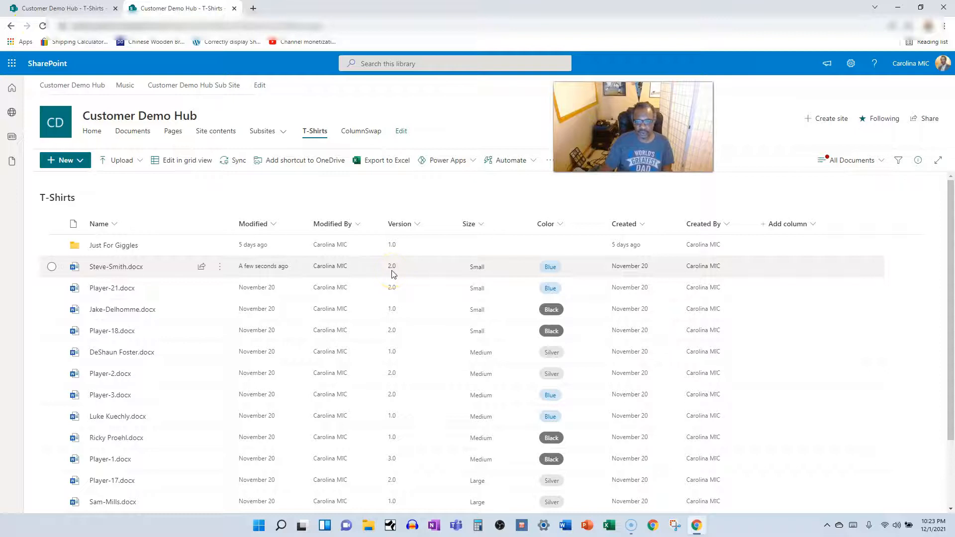
click(121, 267)
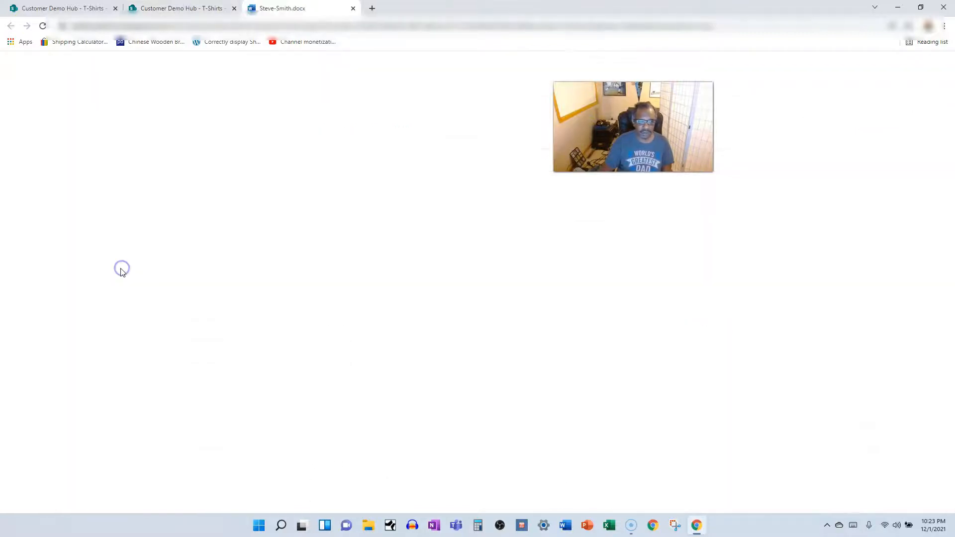
click(335, 219)
key(Return)
text(dsfskdjfdks)
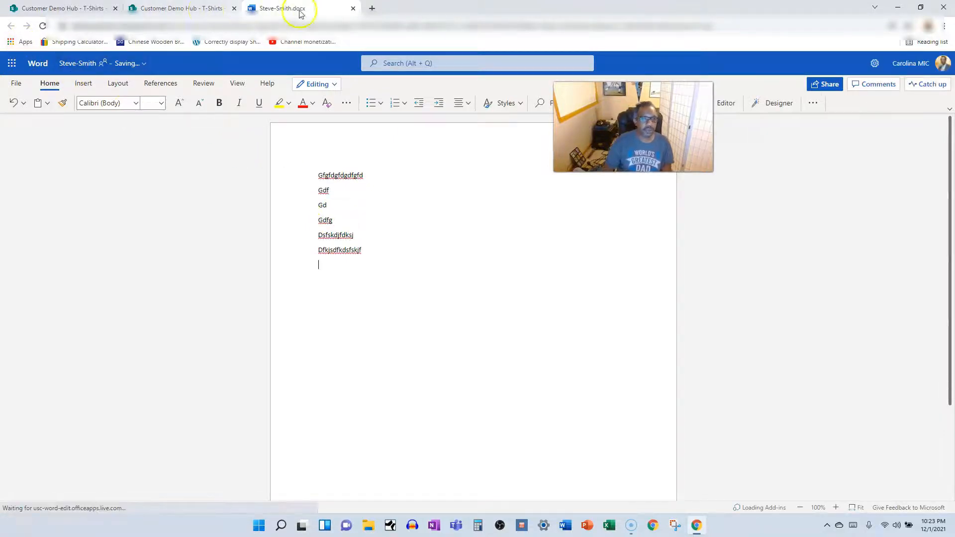
click(354, 9)
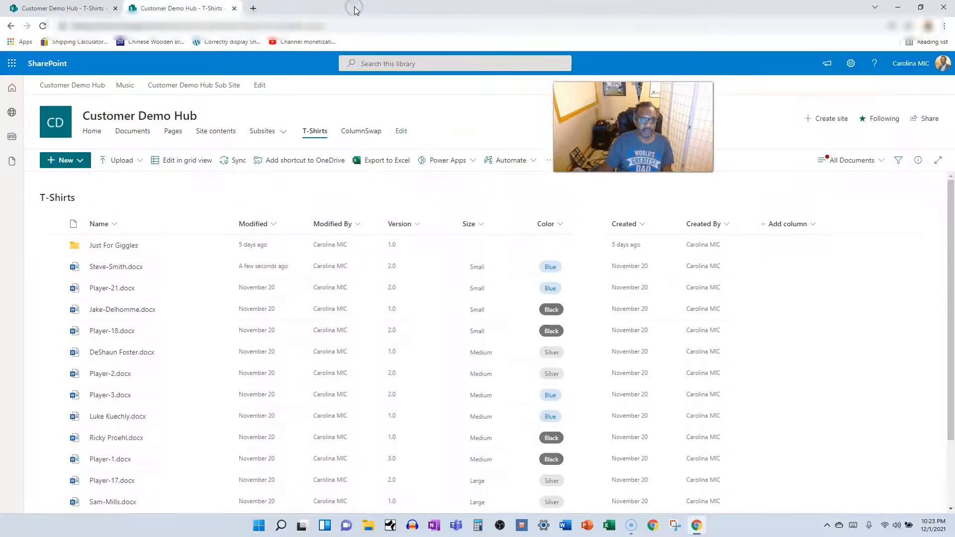
click(43, 26)
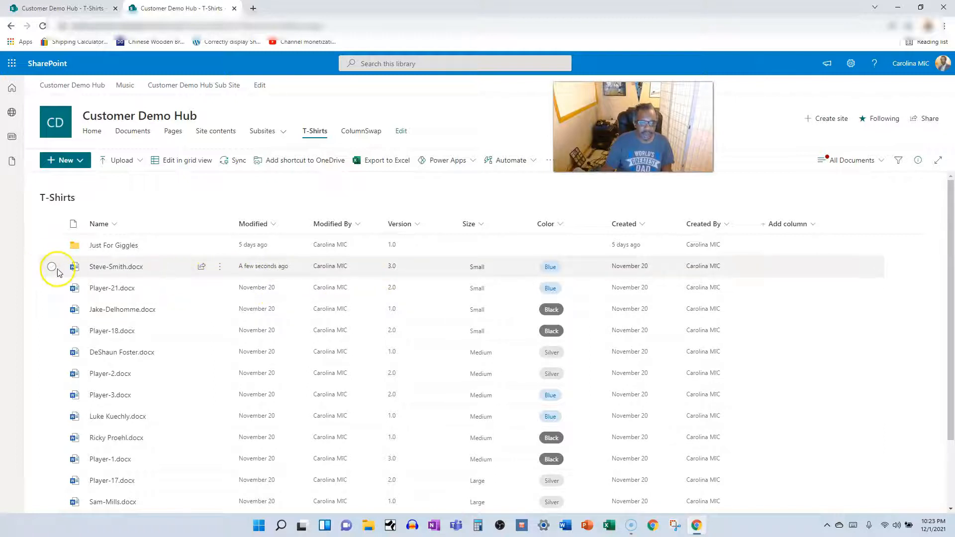
mouse_move(95, 270)
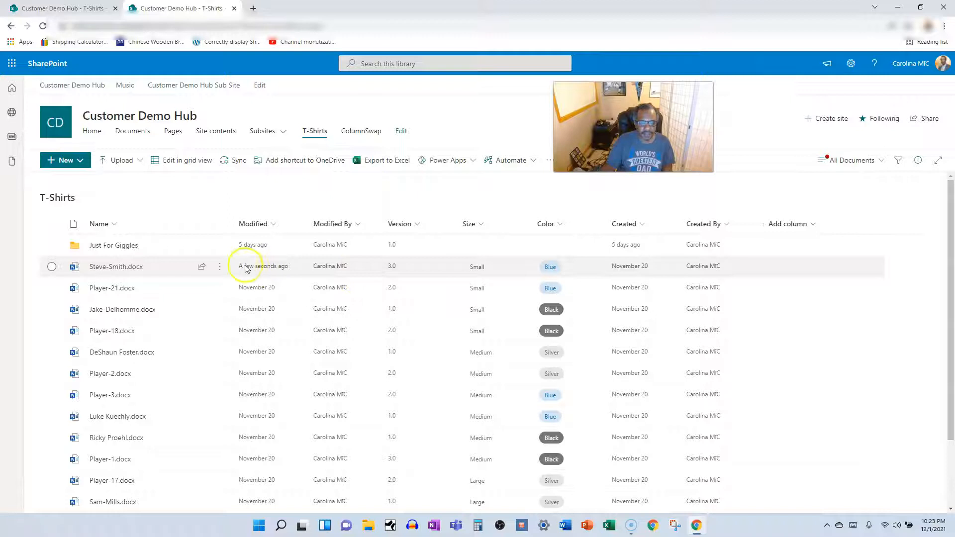
mouse_move(222, 272)
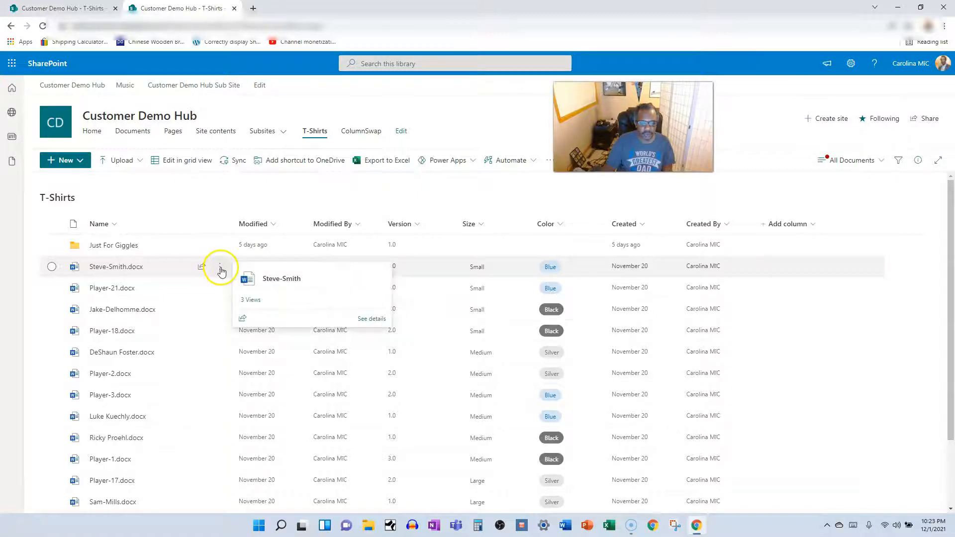
click(50, 268)
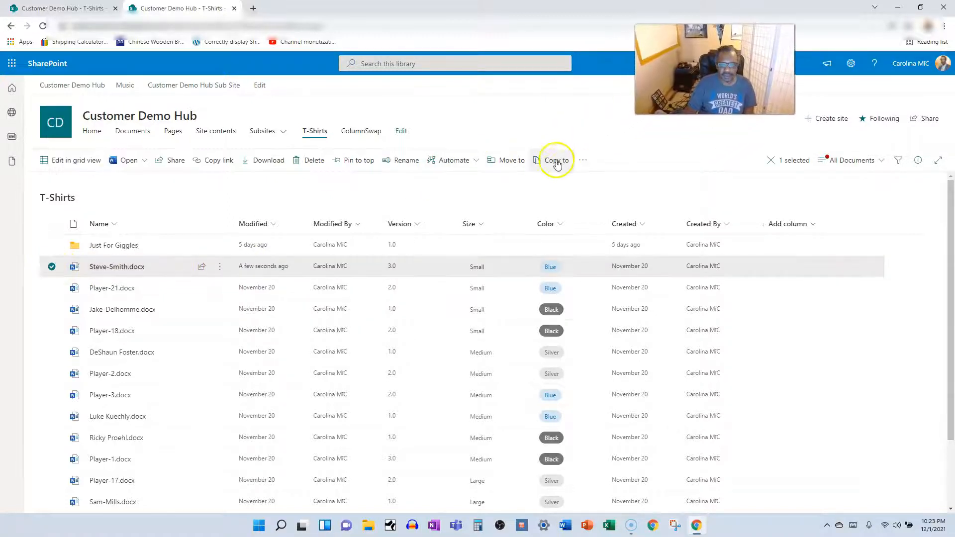
click(585, 160)
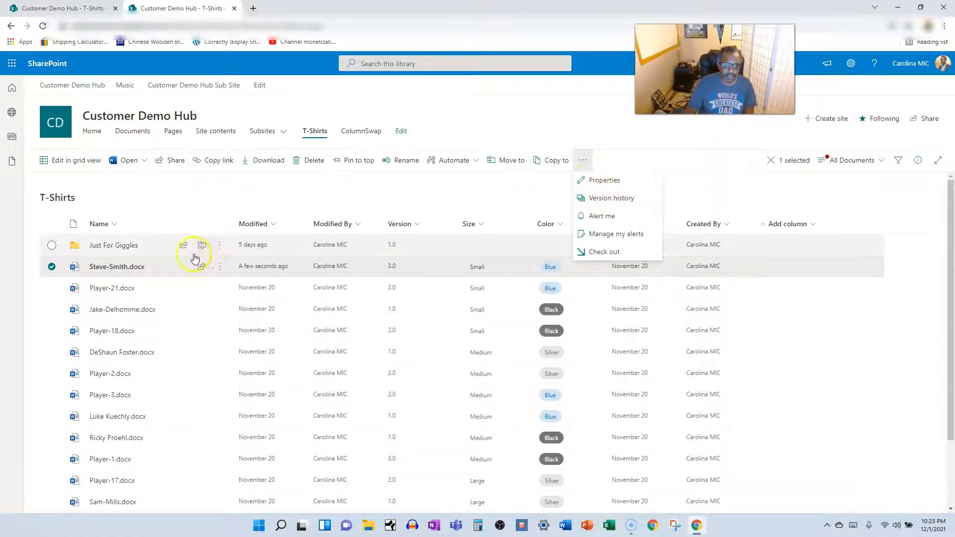
click(220, 268)
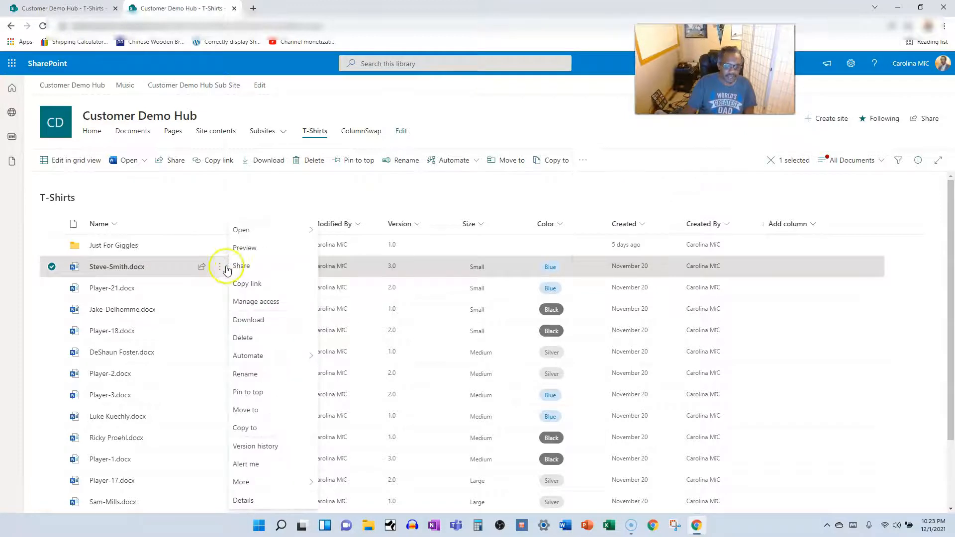
click(267, 448)
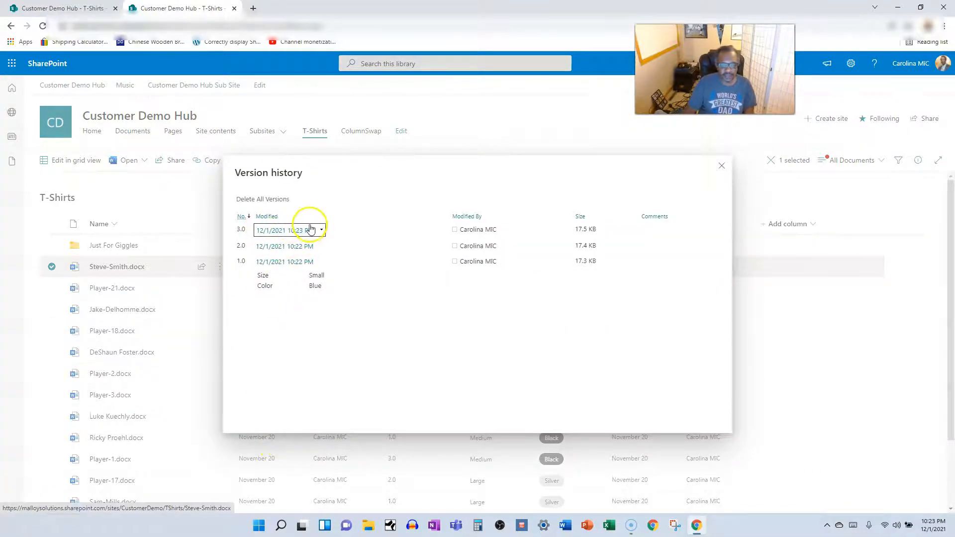
click(290, 248)
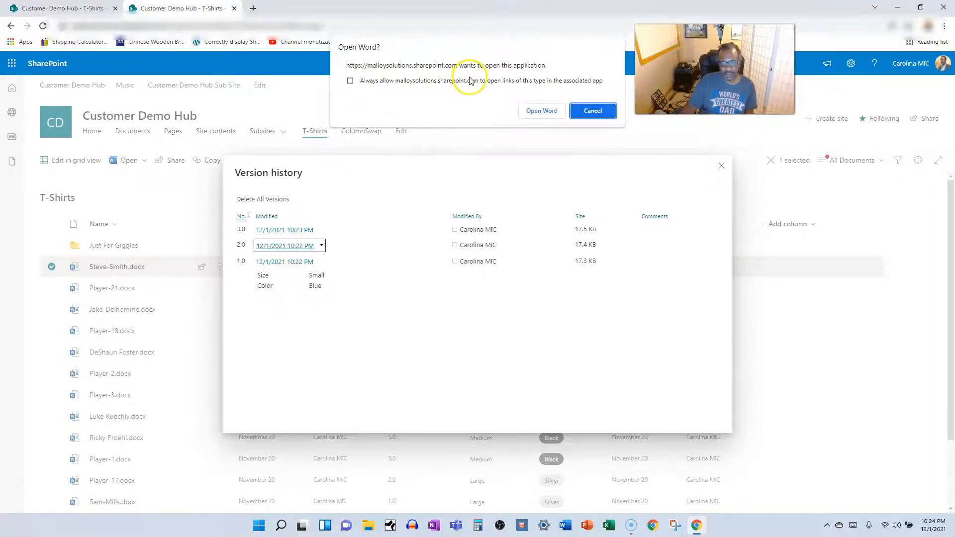
click(533, 114)
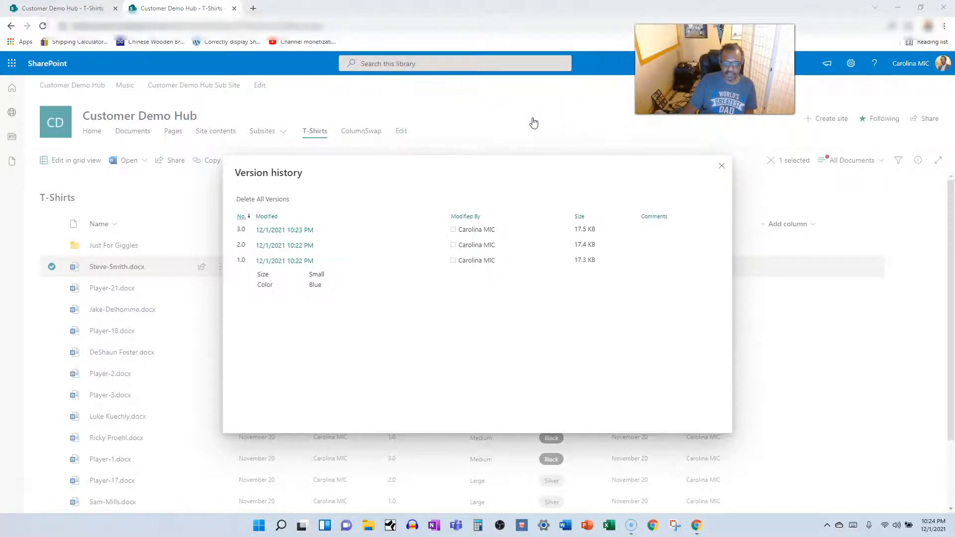
click(535, 125)
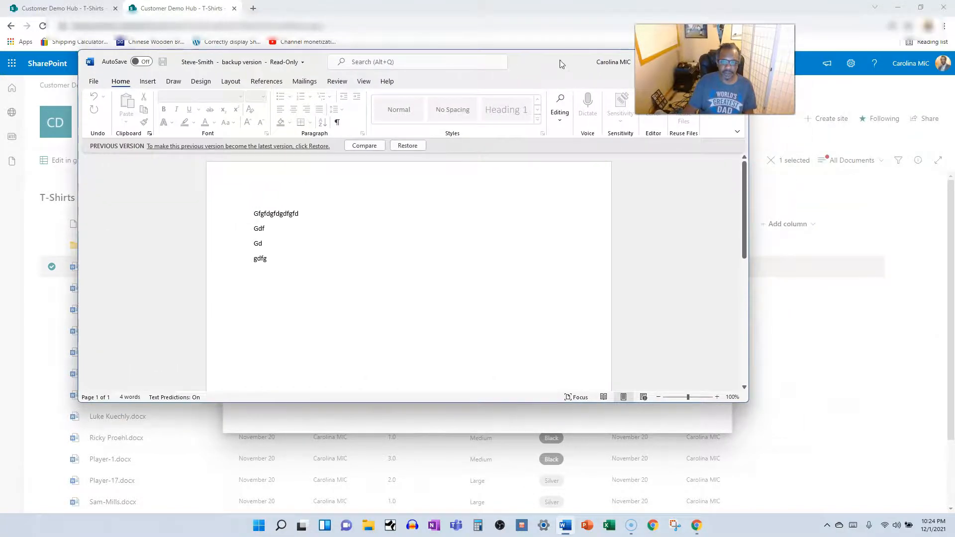
double_click(559, 64)
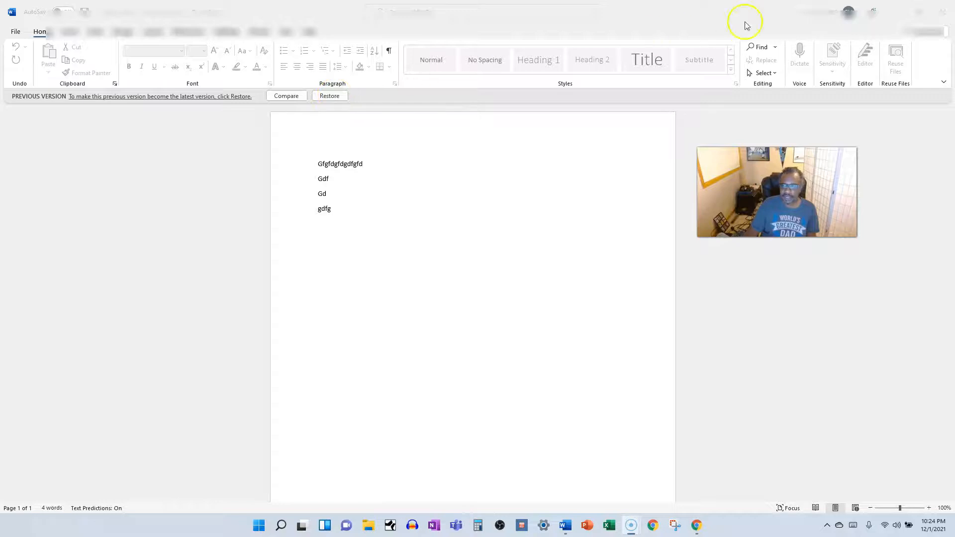
click(948, 18)
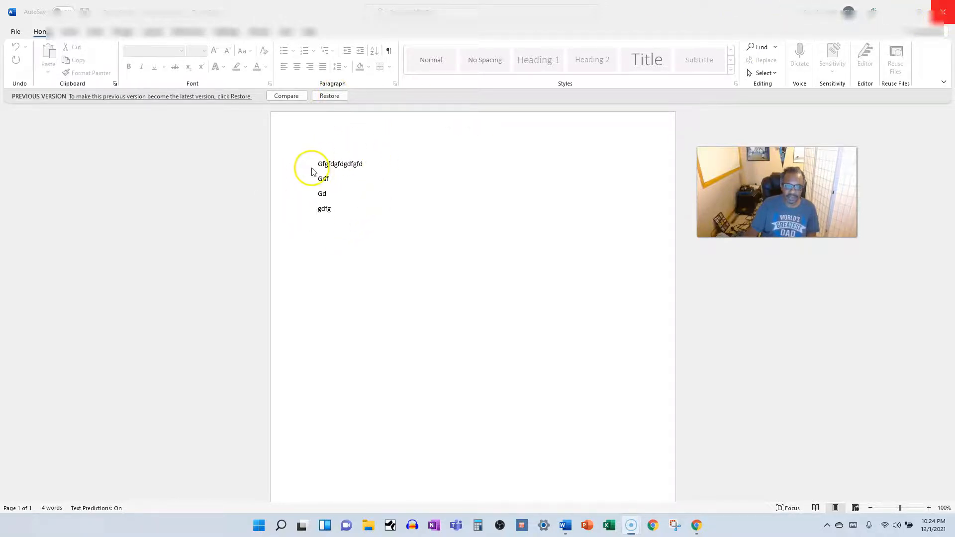
click(942, 12)
Step: Check the actions available for version 1.0 in the version history, and close the history without changes
click(321, 262)
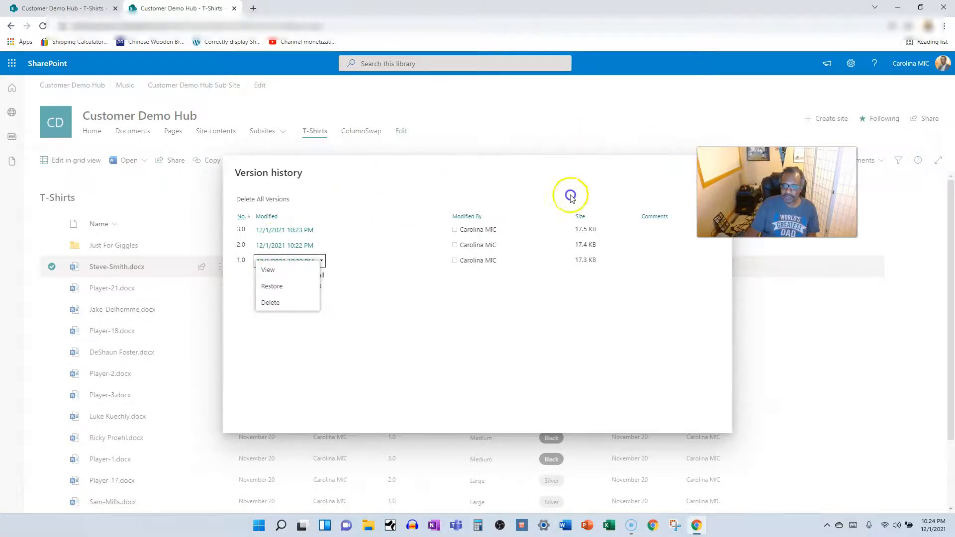
click(717, 171)
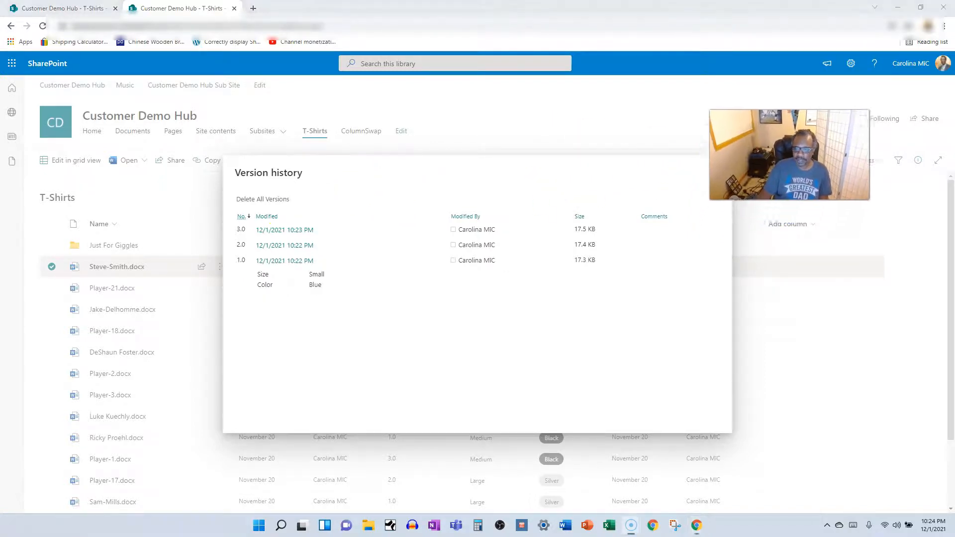
click(720, 168)
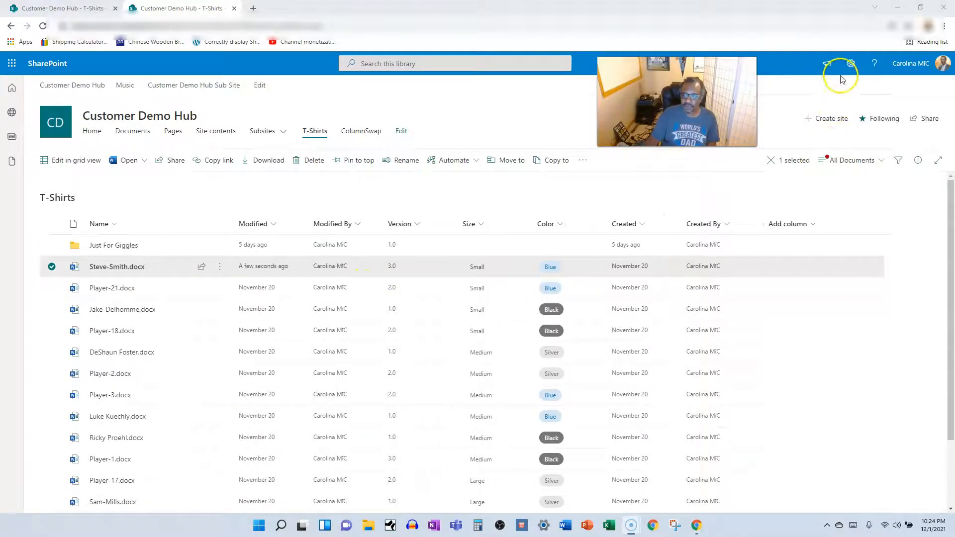
Step: Set the T-Shirts library to create major and minor (draft) versions, limit drafts to users who can edit items, save, and return to the library
click(851, 63)
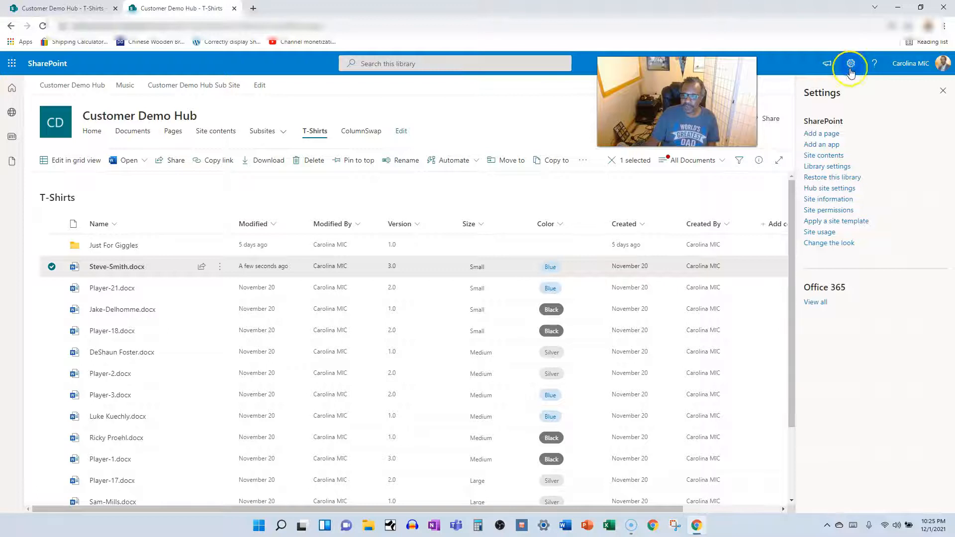
click(819, 166)
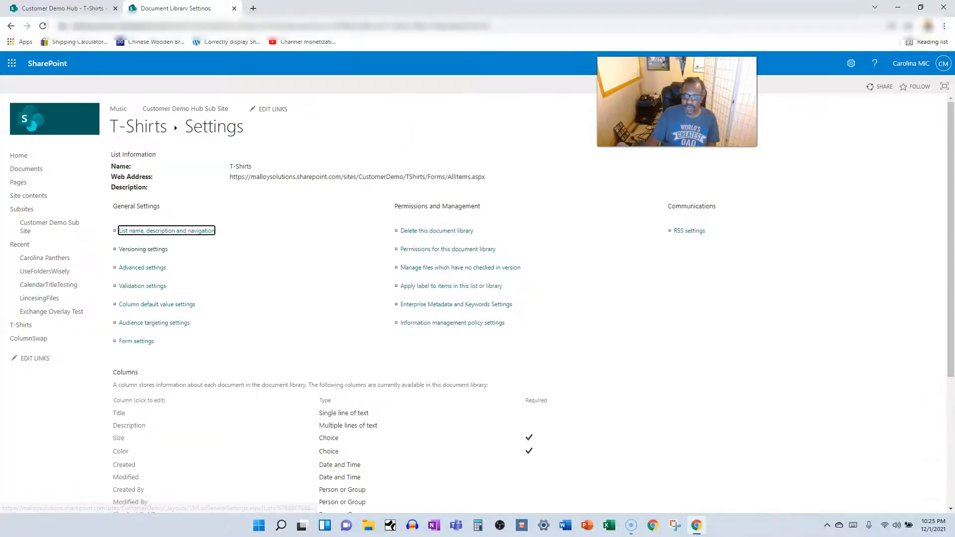
click(145, 249)
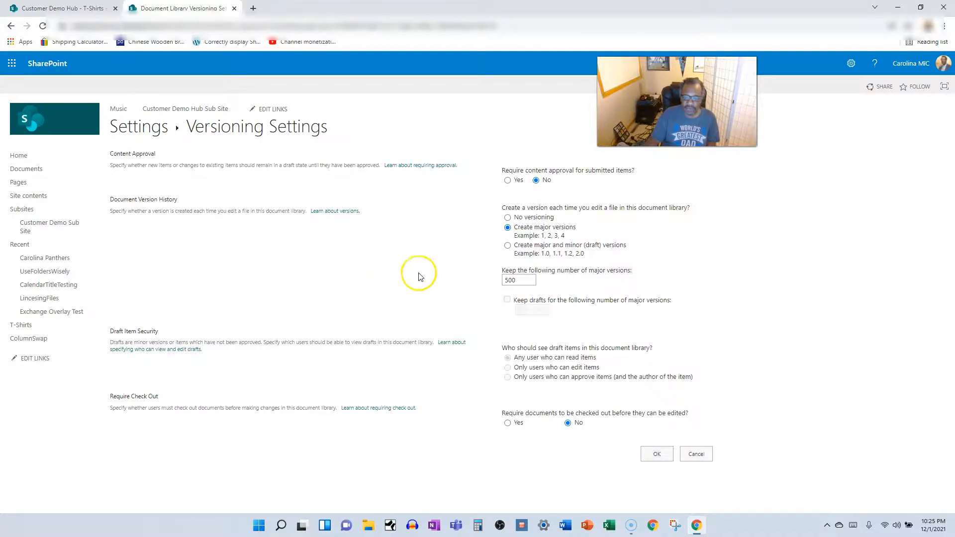
click(508, 245)
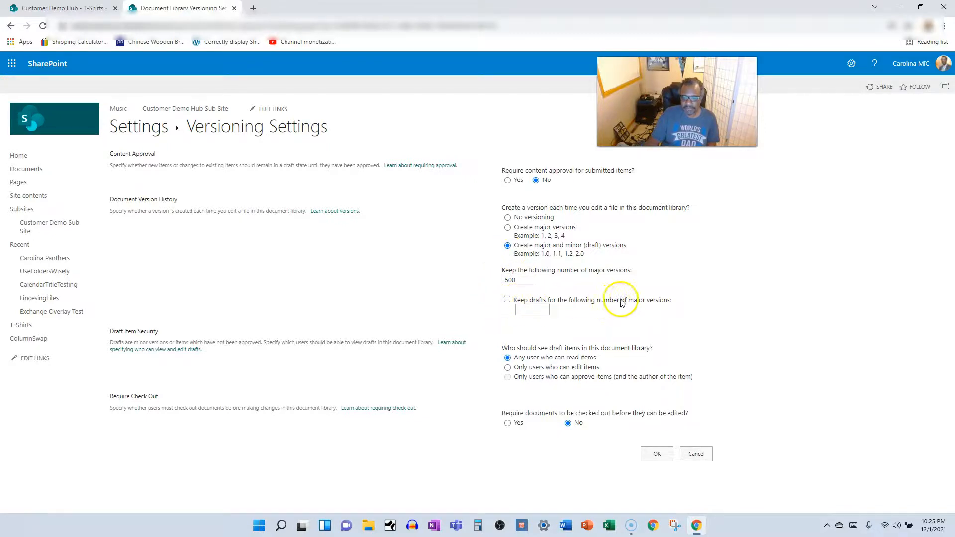
drag(531, 303, 539, 306)
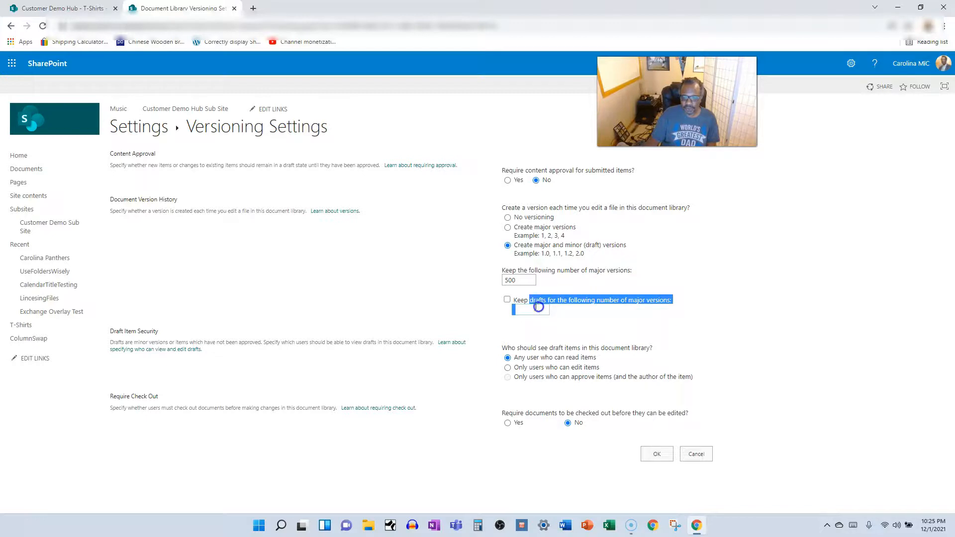
click(476, 332)
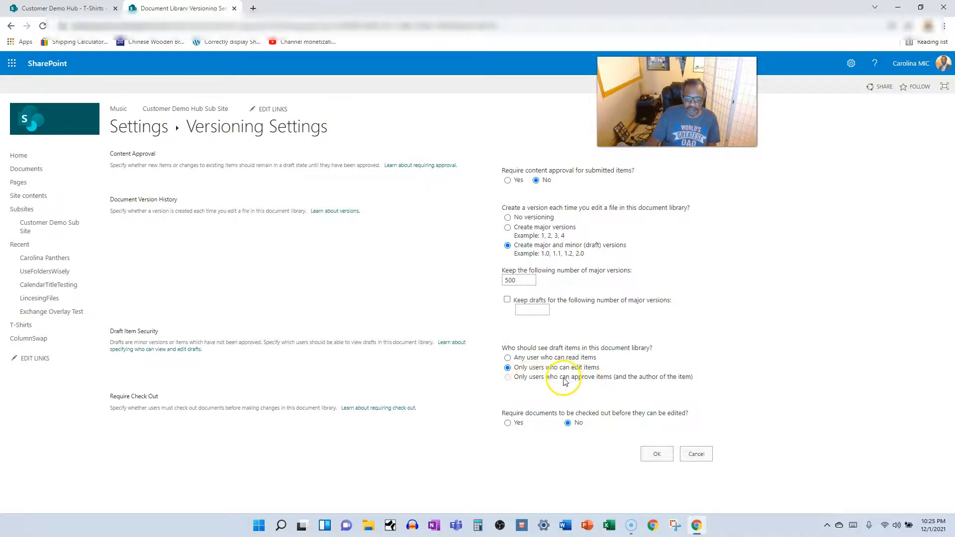
click(656, 454)
click(132, 127)
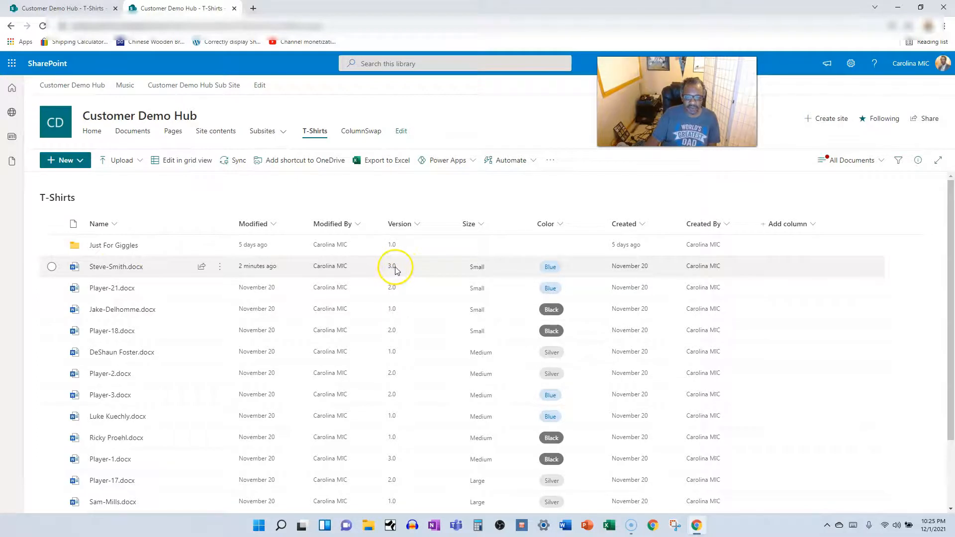
click(112, 267)
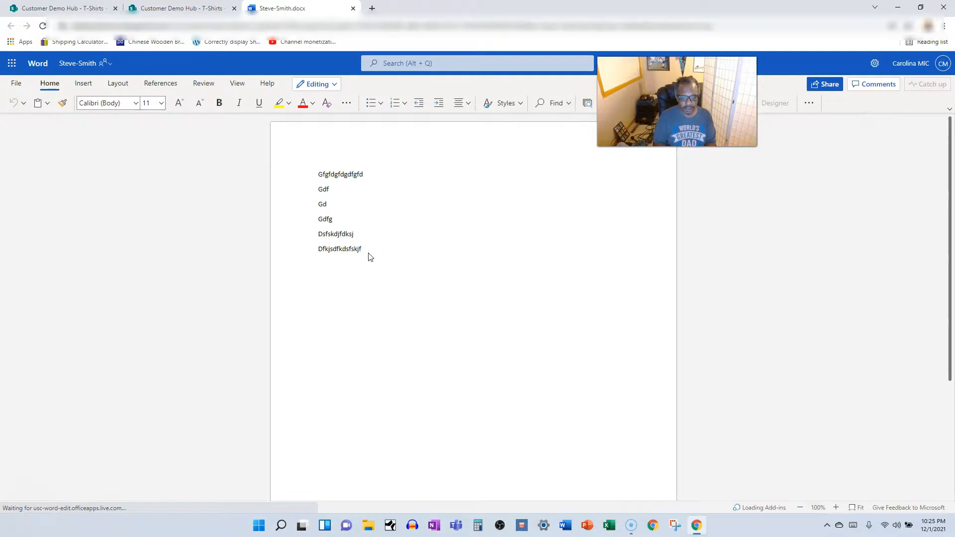
text(djkkdj)
text(djdj)
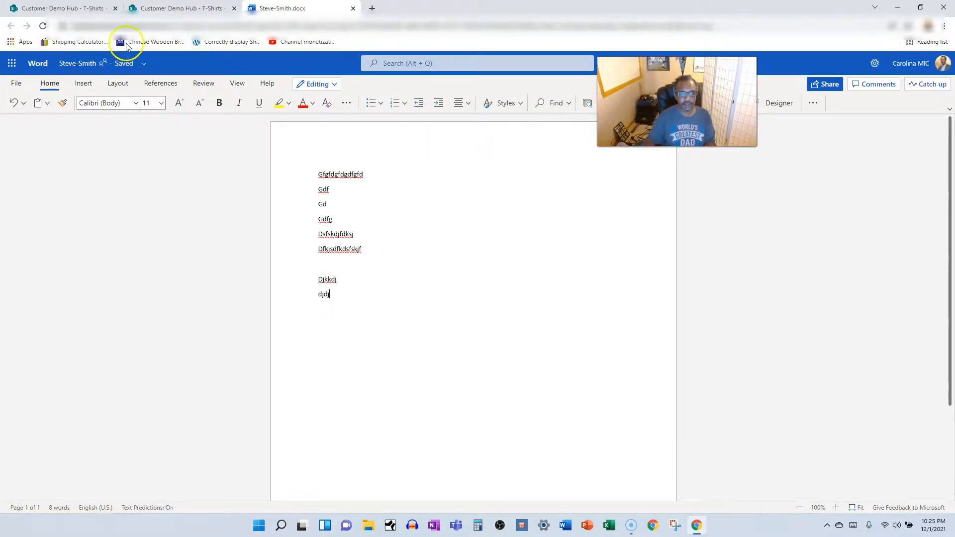
click(356, 8)
click(44, 24)
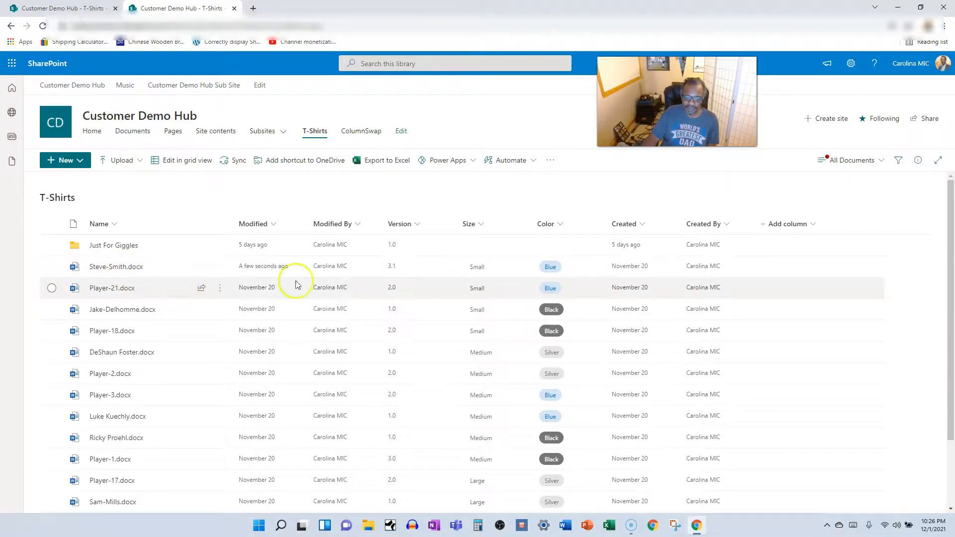
click(218, 270)
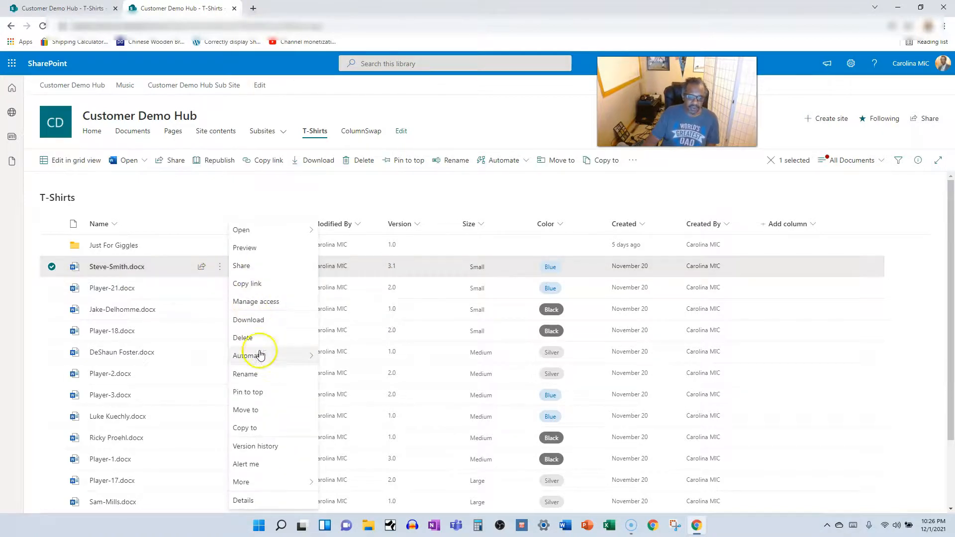
mouse_move(257, 487)
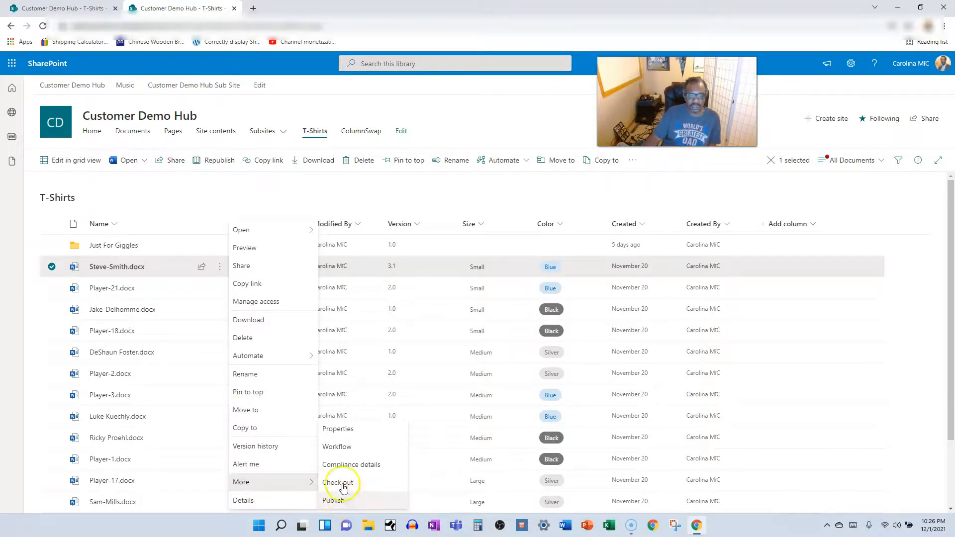
click(64, 275)
click(51, 267)
click(52, 266)
click(631, 160)
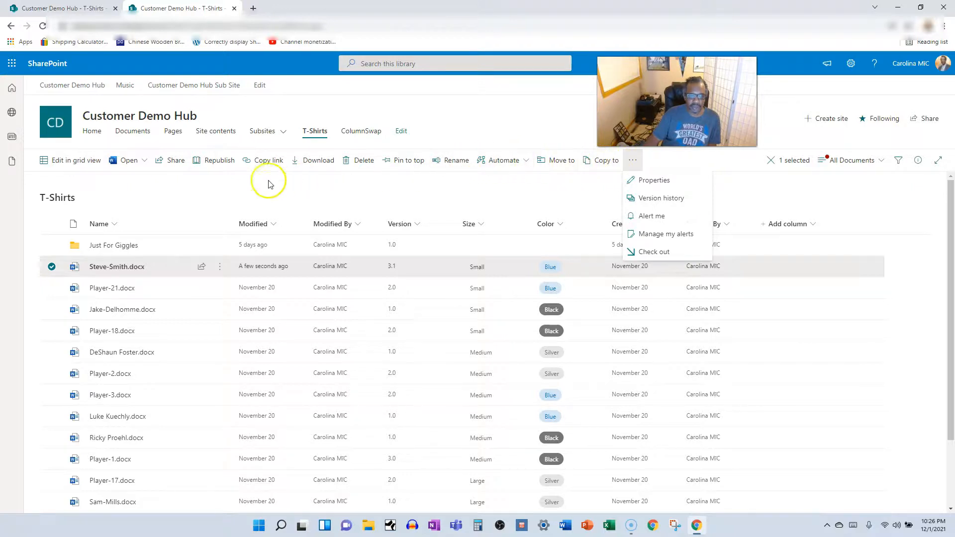
click(212, 166)
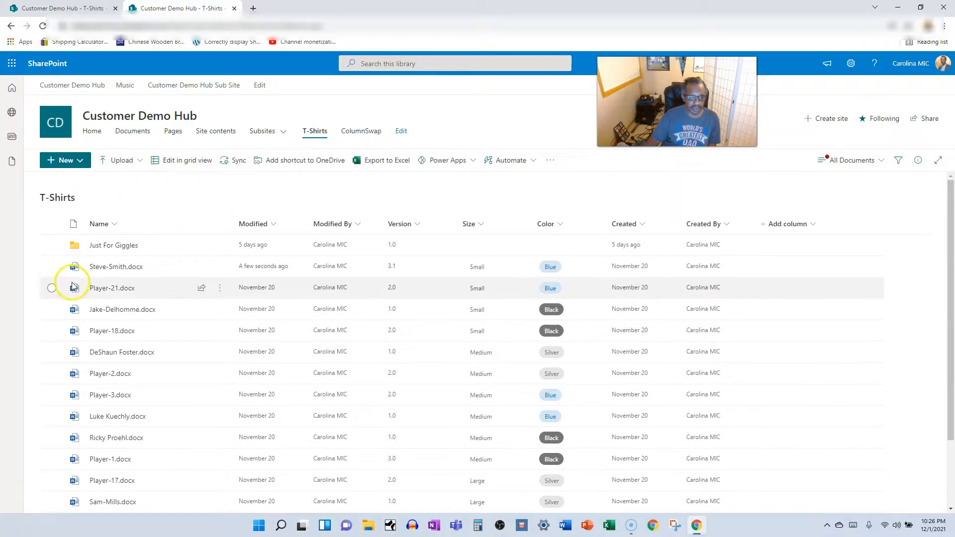
click(52, 268)
click(211, 164)
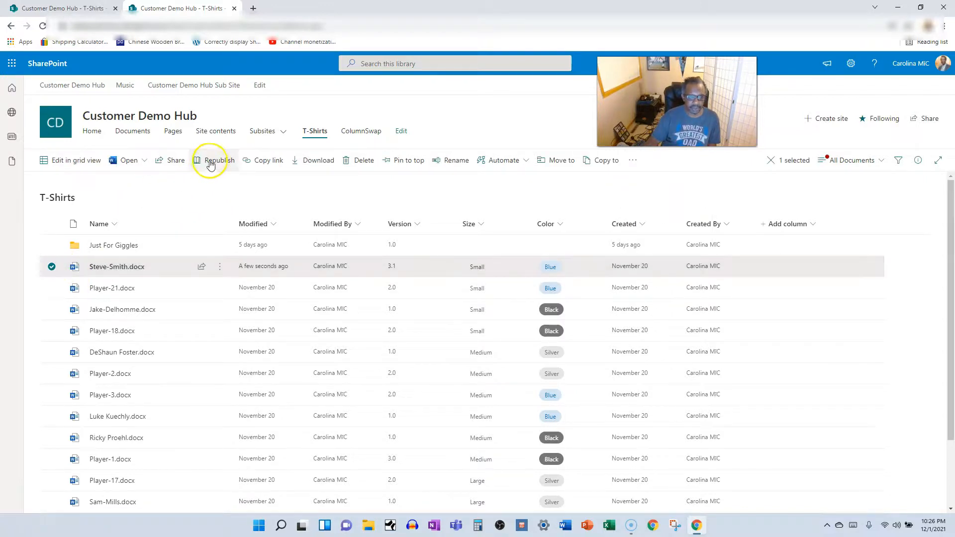
click(219, 267)
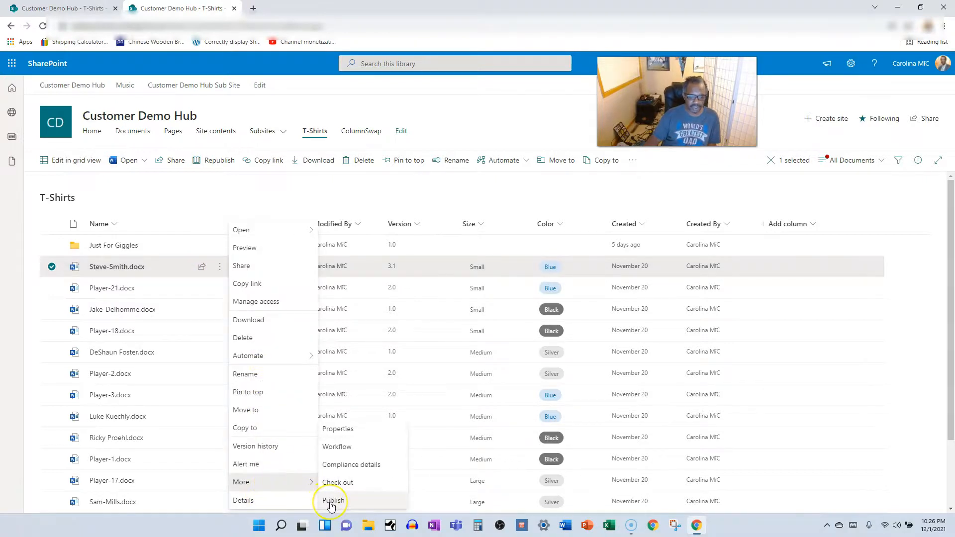
click(333, 501)
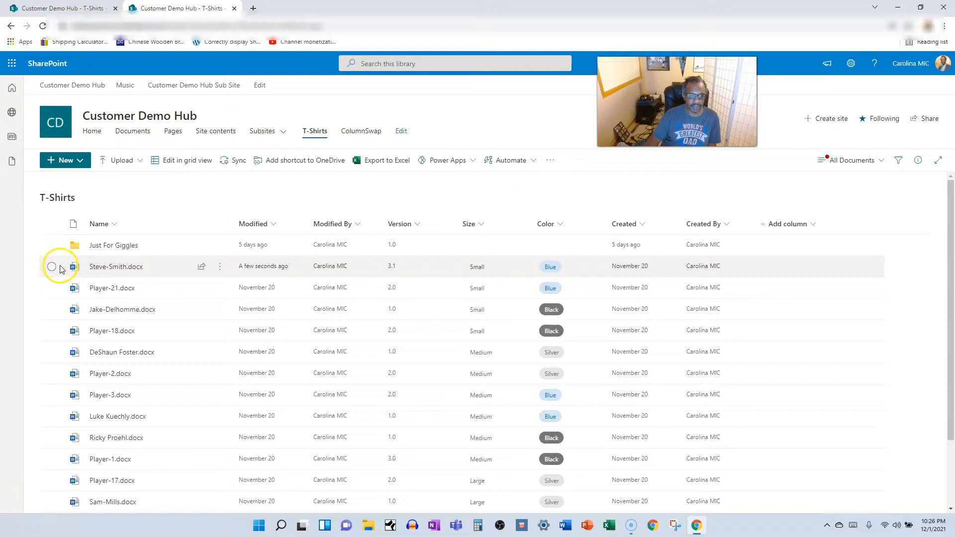
click(206, 172)
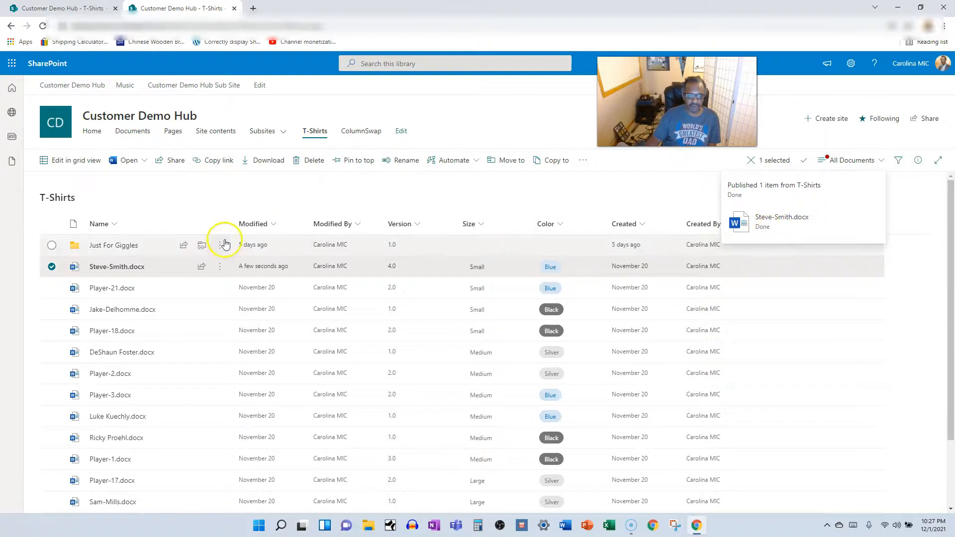
click(347, 179)
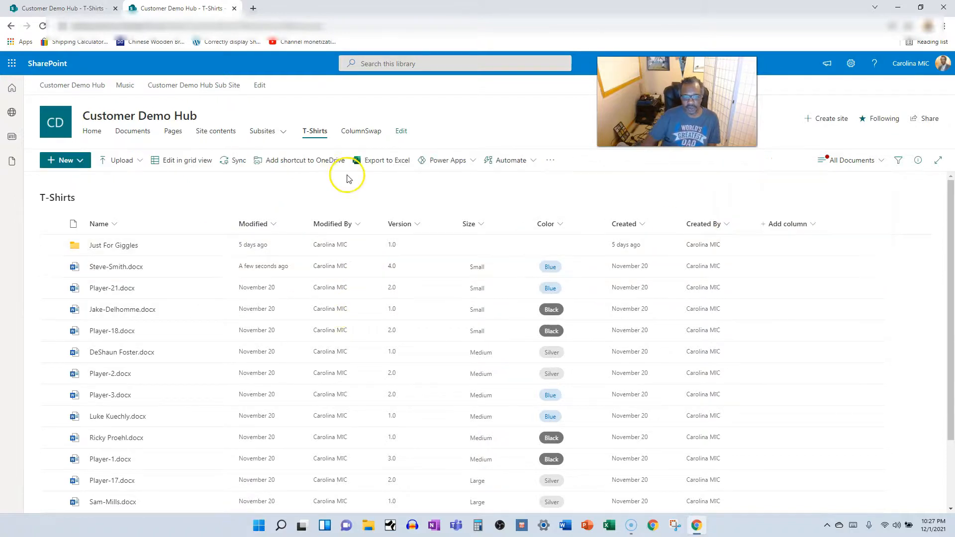